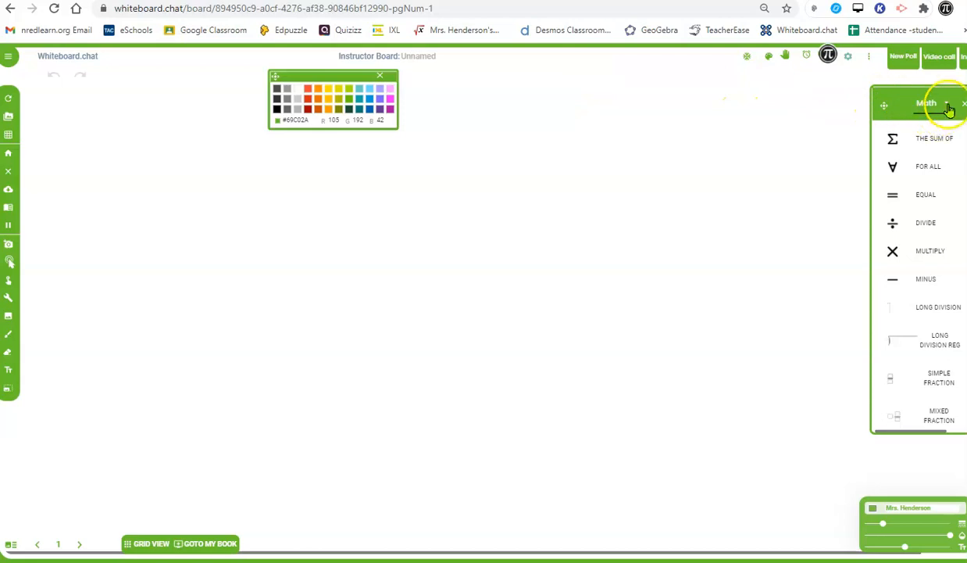
Step: Switch the object palette from Math to Widgets and add a Spinner to the instructor board
{"action": "left_click", "coordinate": [946, 103]}
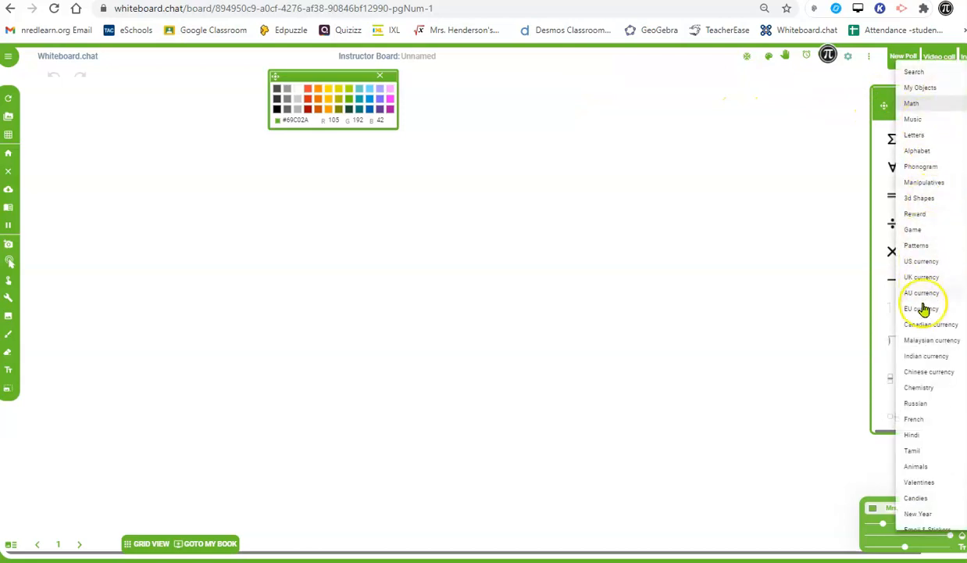
{"action": "scroll", "coordinate": [928, 360], "scroll_direction": "down", "scroll_amount": 1}
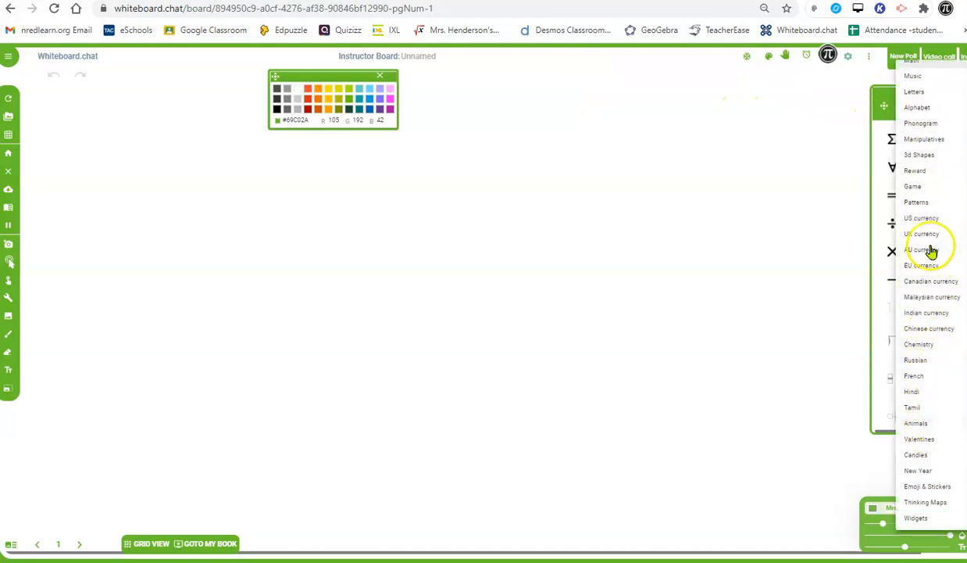
{"action": "scroll", "coordinate": [923, 131], "scroll_direction": "up", "scroll_amount": 1}
{"action": "scroll", "coordinate": [925, 149], "scroll_direction": "down", "scroll_amount": 1}
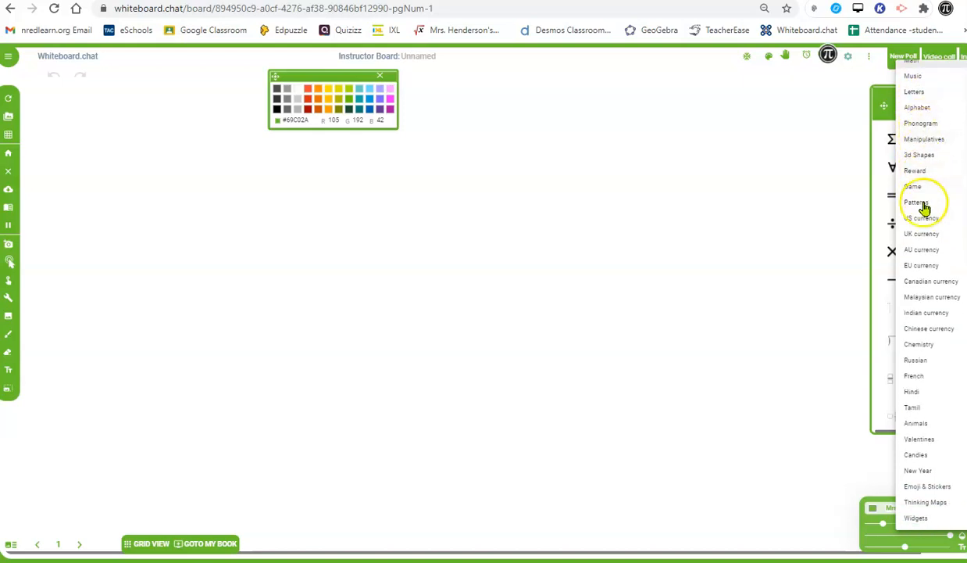
{"action": "left_click", "coordinate": [916, 519]}
{"action": "left_click", "coordinate": [919, 143]}
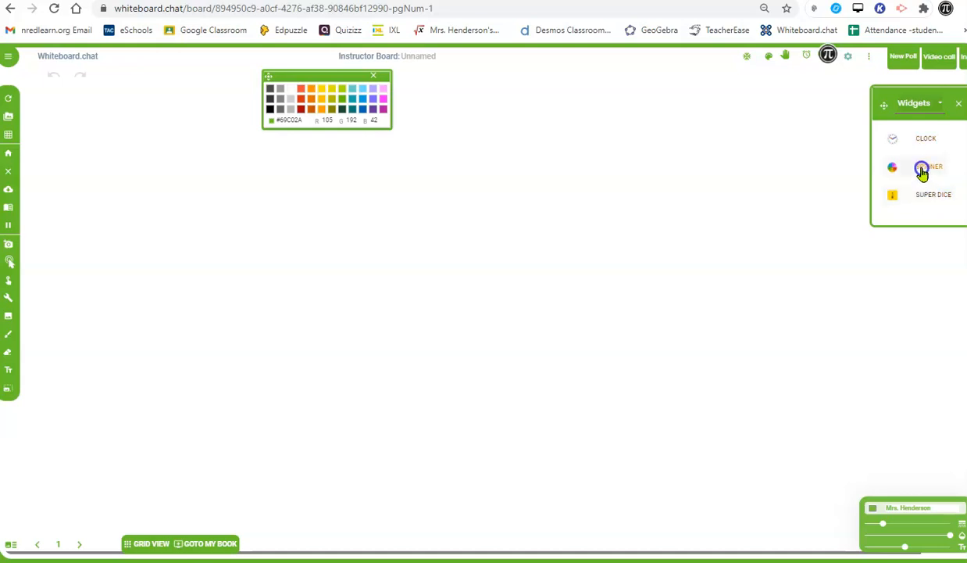
{"action": "left_click", "coordinate": [922, 171]}
{"action": "left_click", "coordinate": [138, 214]}
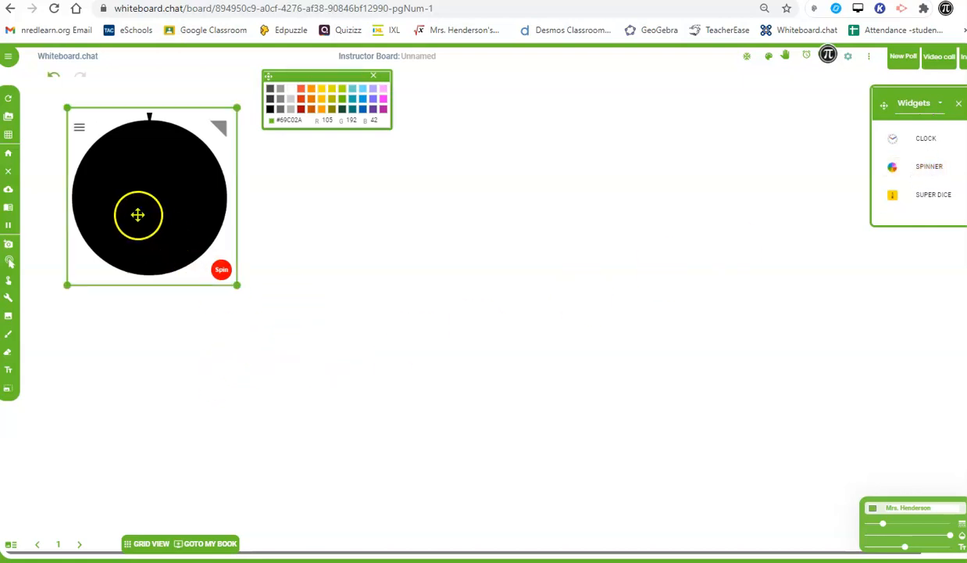
Step: Replace the spinner's possible results with red, blue, green, group 1 and group2 on separate lines, and update the spinner
{"action": "left_click", "coordinate": [79, 129]}
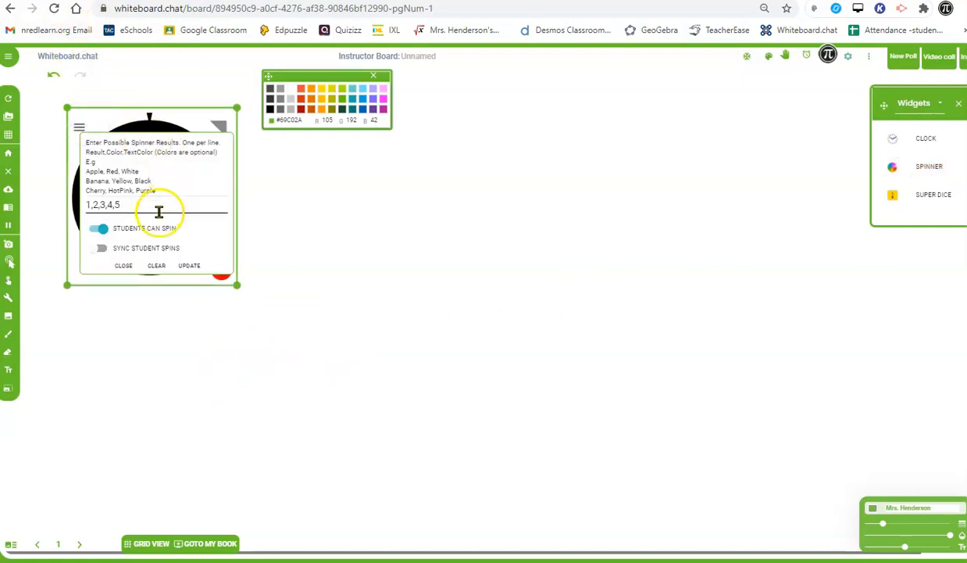
{"action": "left_click_drag", "start_coordinate": [144, 204], "coordinate": [6, 231]}
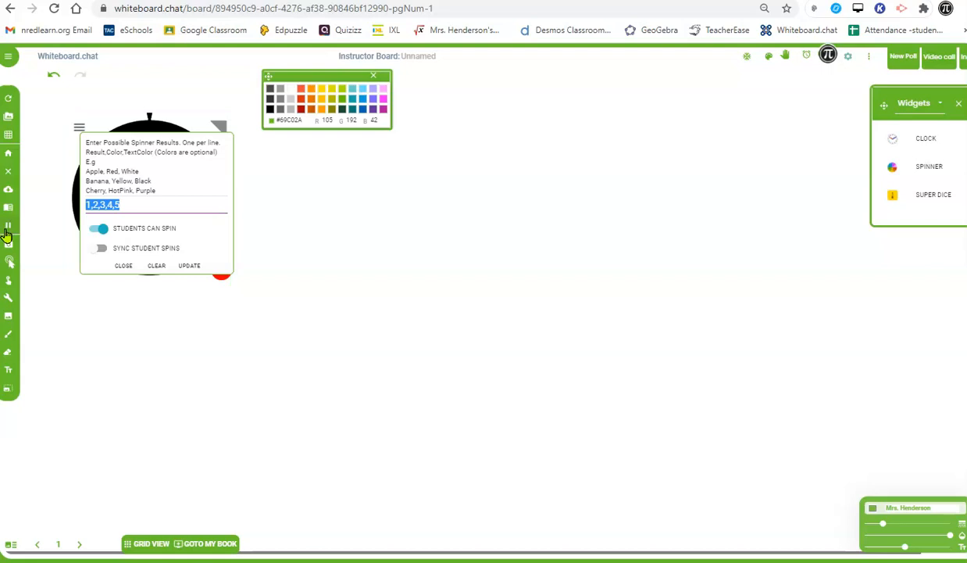
{"action": "type", "text": "red"}
{"action": "key", "text": "Return"}
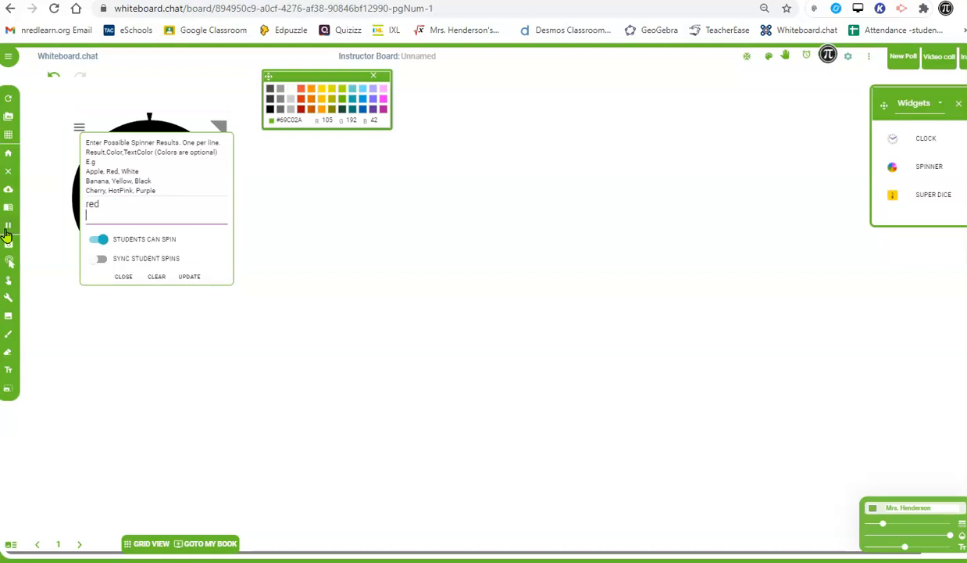
{"action": "type", "text": "blue"}
{"action": "key", "text": "Return"}
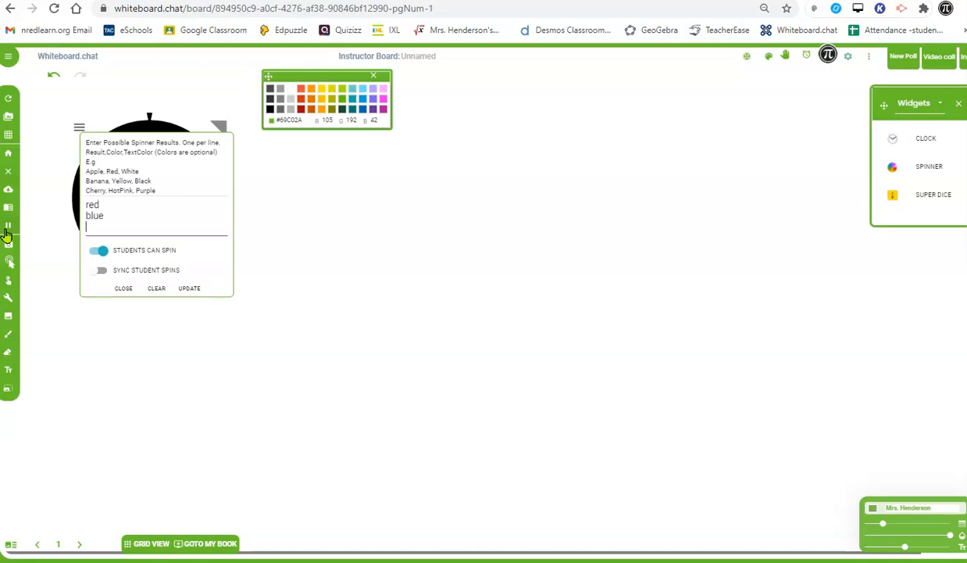
{"action": "type", "text": "green"}
{"action": "key", "text": "Return"}
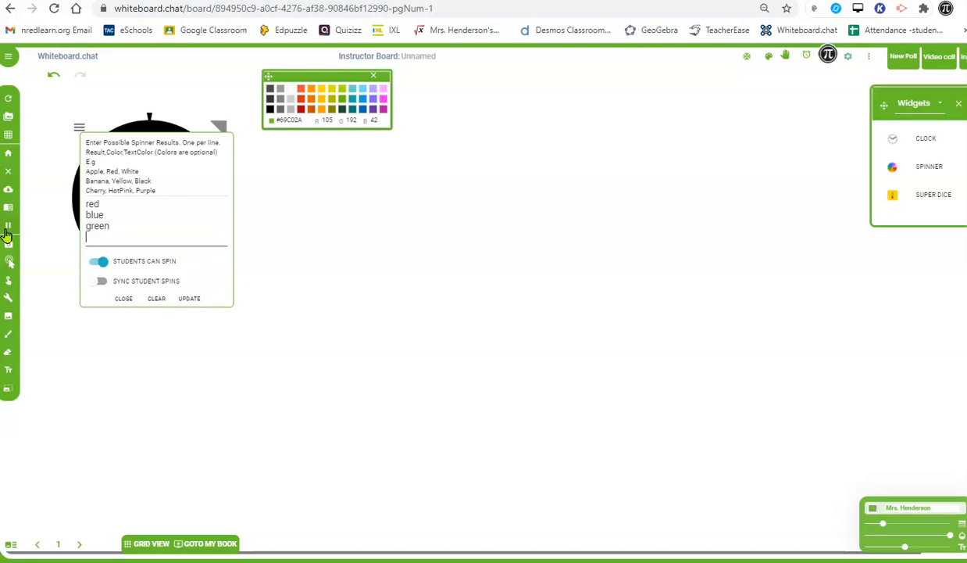
{"action": "type", "text": "group 1"}
{"action": "key", "text": "Return"}
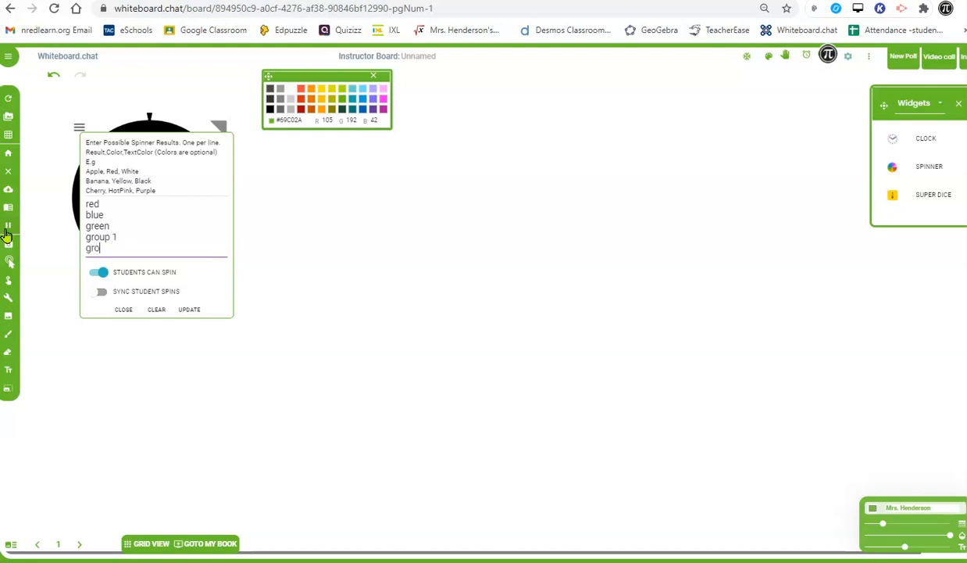
{"action": "left_click", "coordinate": [65, 151]}
{"action": "left_click", "coordinate": [188, 310]}
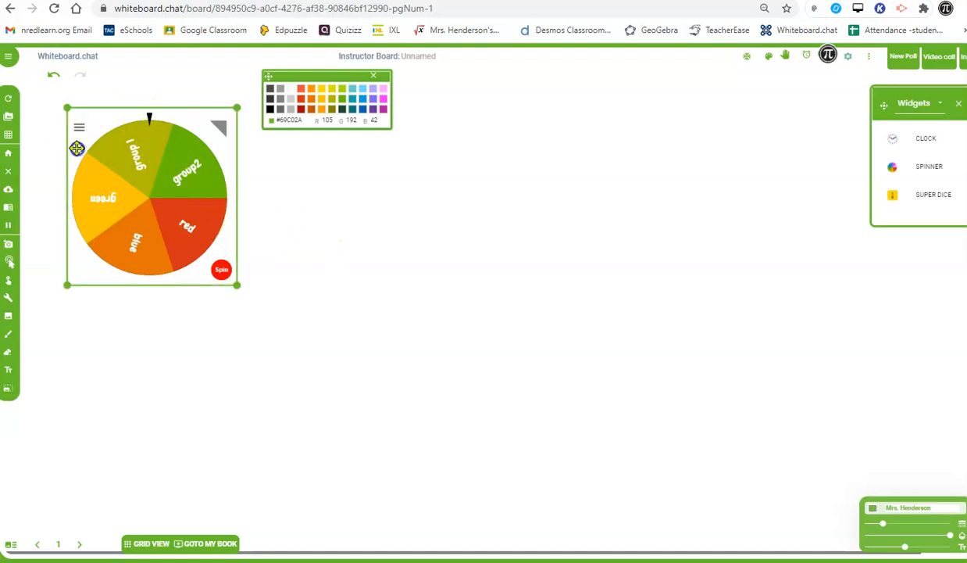
Step: Set the slice colour of the red result to blue and of the blue result to green, and update the spinner
{"action": "left_click", "coordinate": [14, 266]}
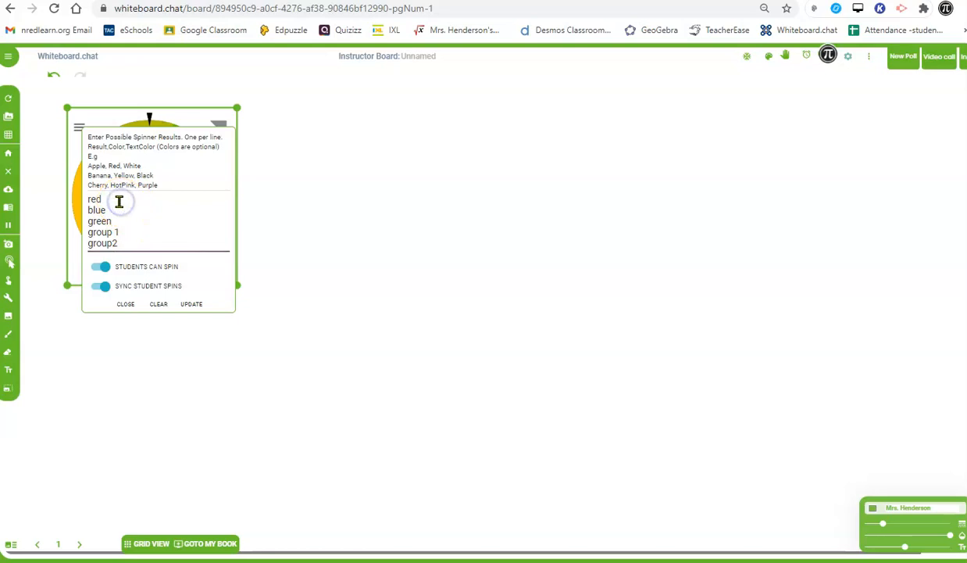
{"action": "type", "text": ", blue"}
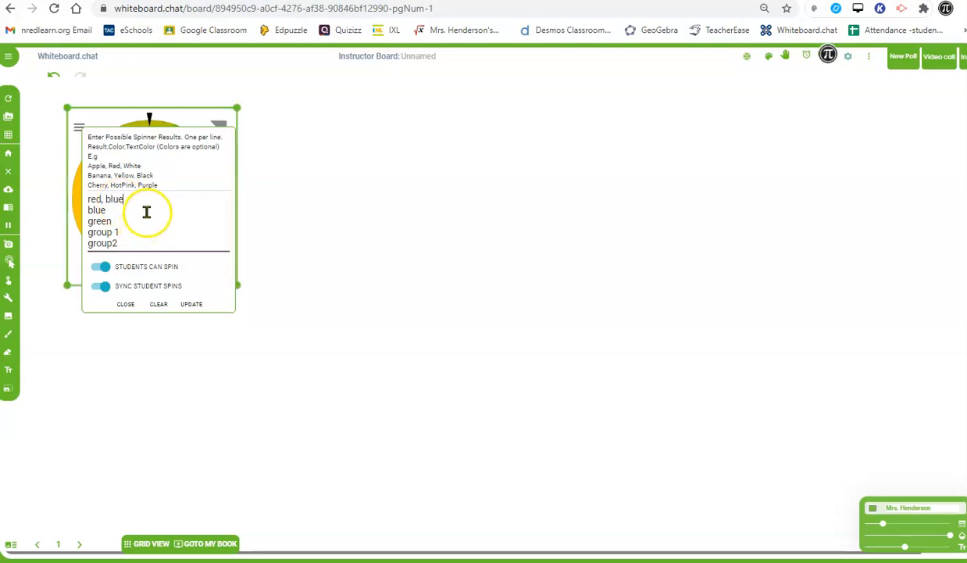
{"action": "type", "text": ", green"}
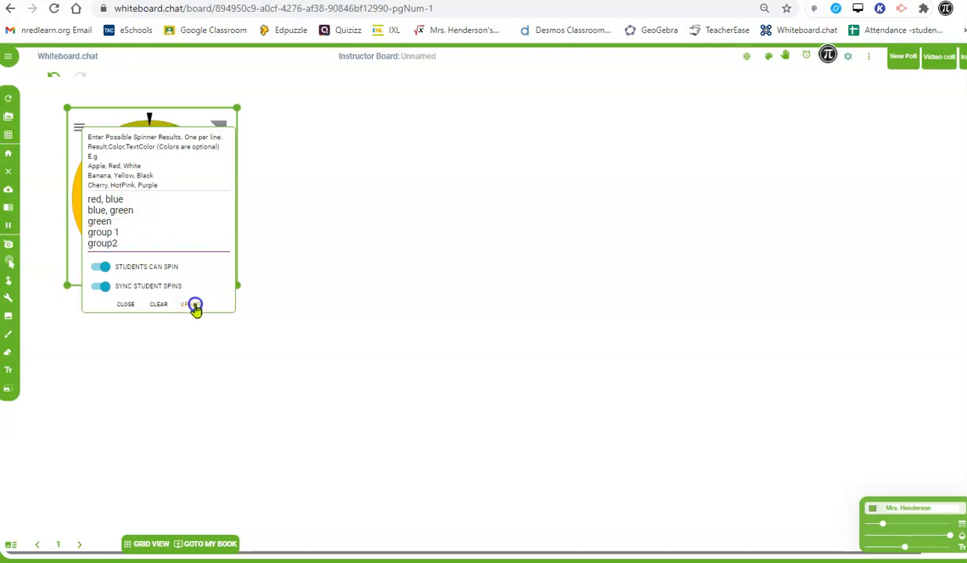
{"action": "left_click", "coordinate": [190, 304]}
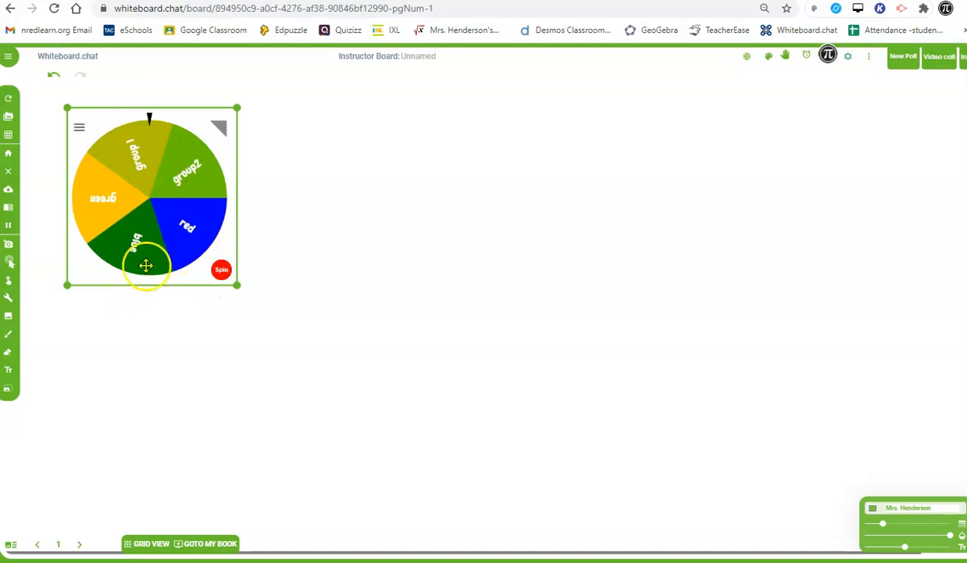
Step: Remove the custom colours from the red and blue results and update the spinner
{"action": "left_click", "coordinate": [79, 127]}
{"action": "left_click", "coordinate": [130, 210]}
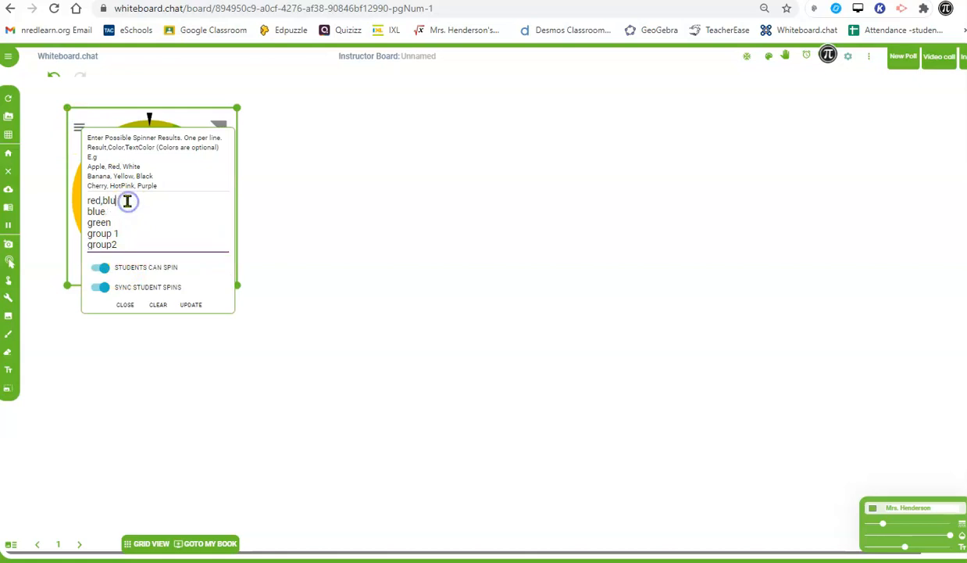
{"action": "key", "text": "BackSpace"}
{"action": "type", "text": "d"}
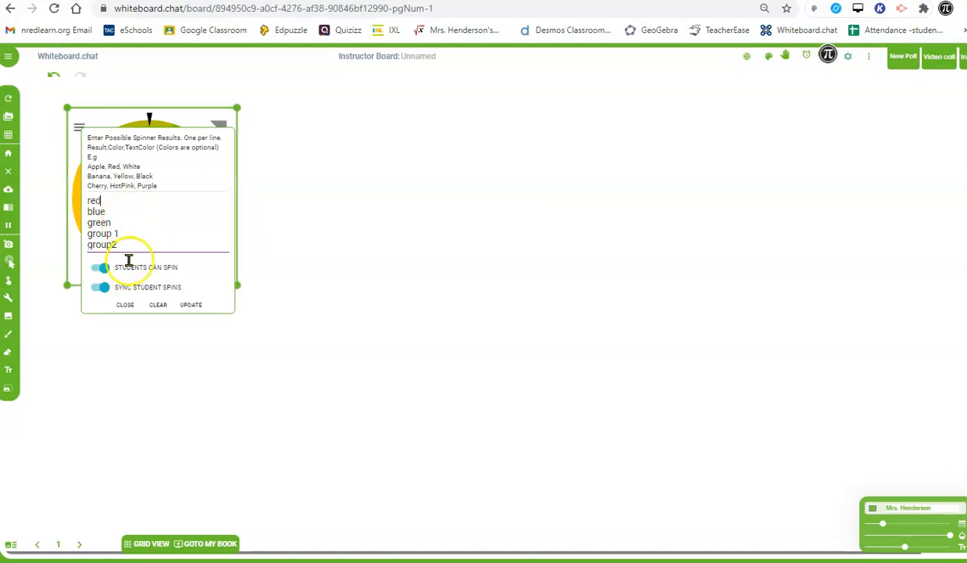
{"action": "left_click", "coordinate": [193, 306]}
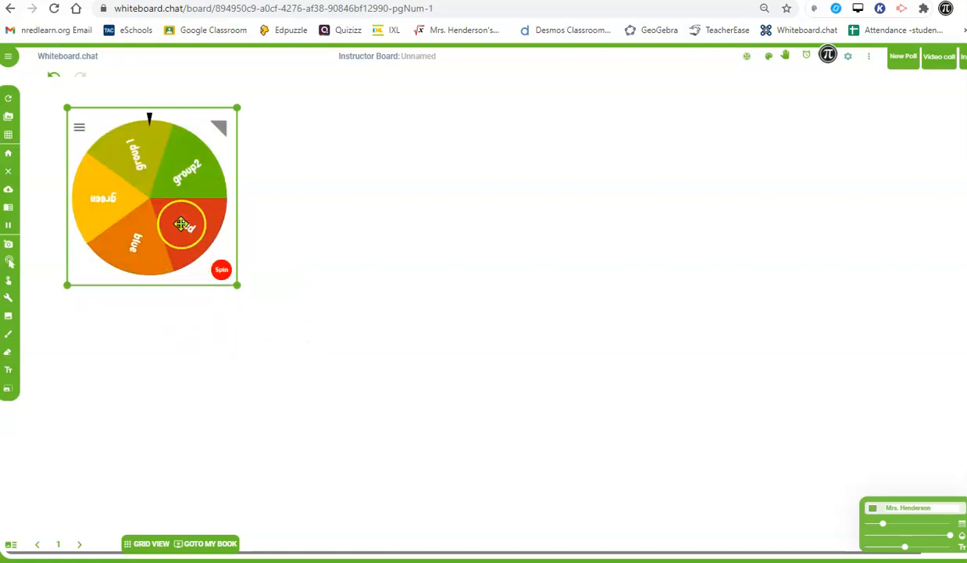
Step: Test the spin and delete the overlapping duplicate spinner that has the custom blue and green slices
{"action": "left_click", "coordinate": [226, 269]}
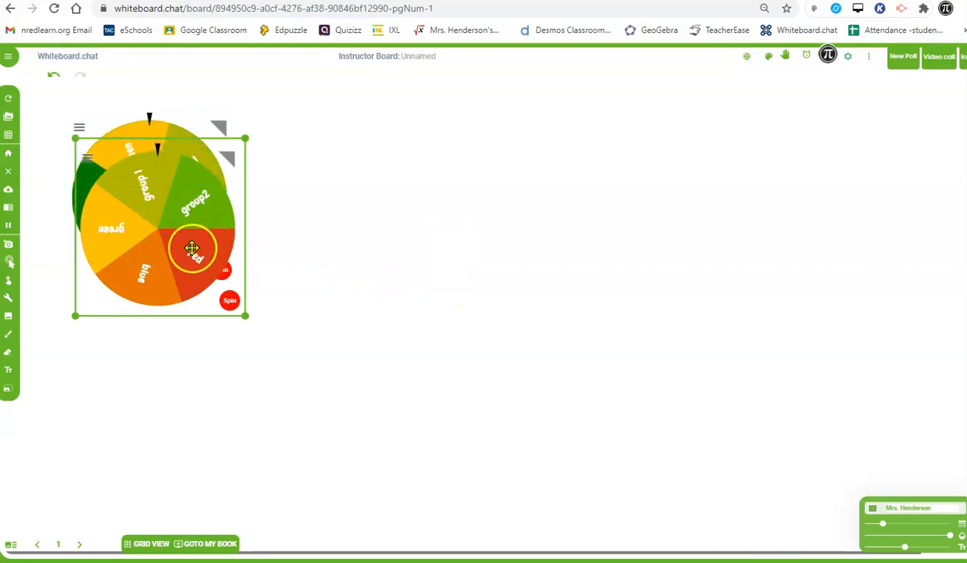
{"action": "right_click", "coordinate": [180, 203]}
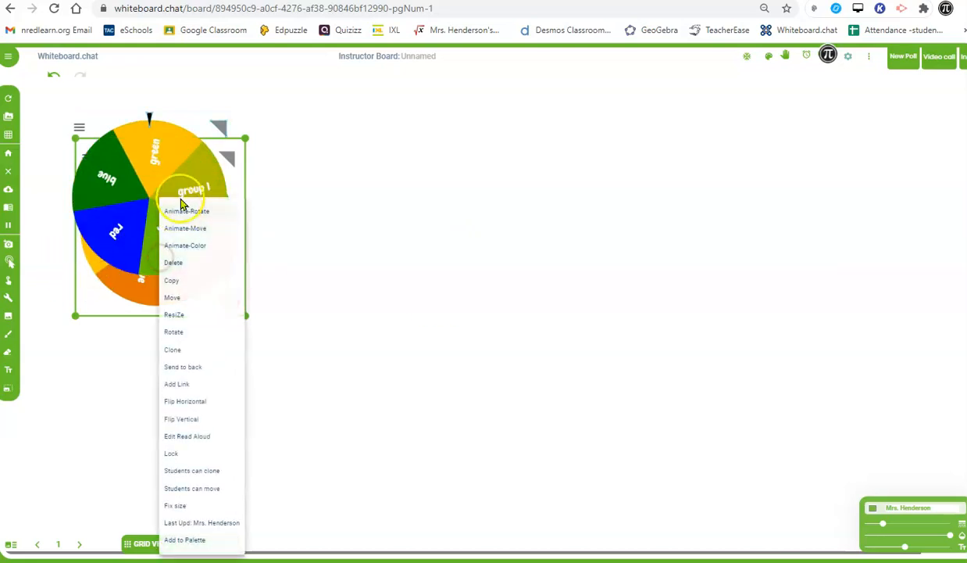
{"action": "left_click", "coordinate": [190, 266]}
{"action": "left_click", "coordinate": [447, 521]}
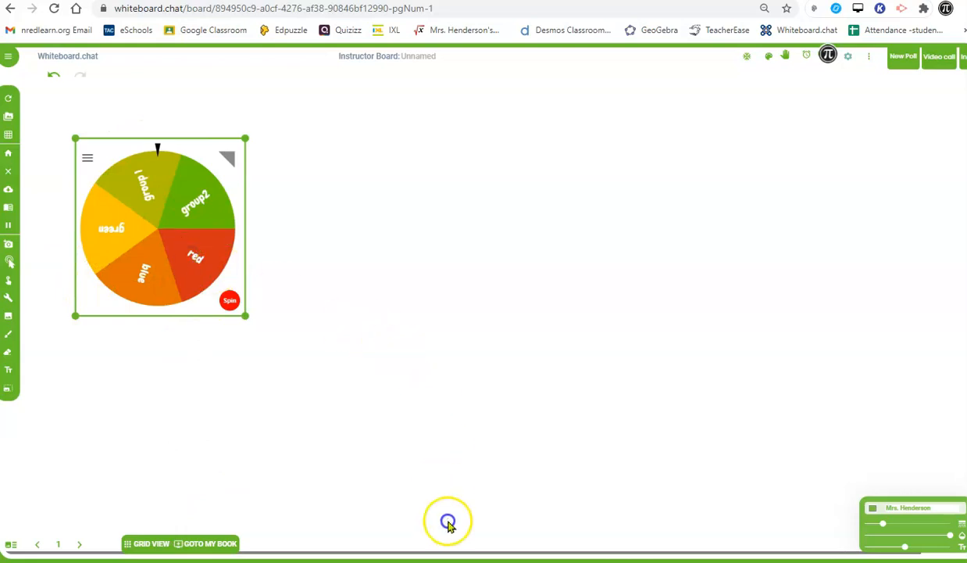
Step: Spin the remaining spinner on the instructor board
{"action": "left_click", "coordinate": [11, 266]}
{"action": "left_click", "coordinate": [228, 300]}
{"action": "left_click", "coordinate": [229, 300]}
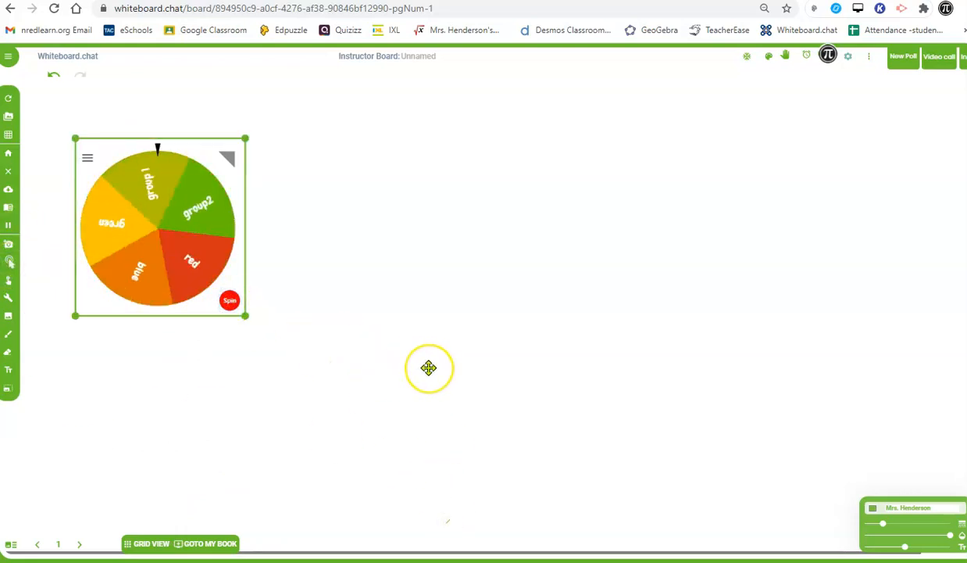
{"action": "left_click", "coordinate": [429, 367]}
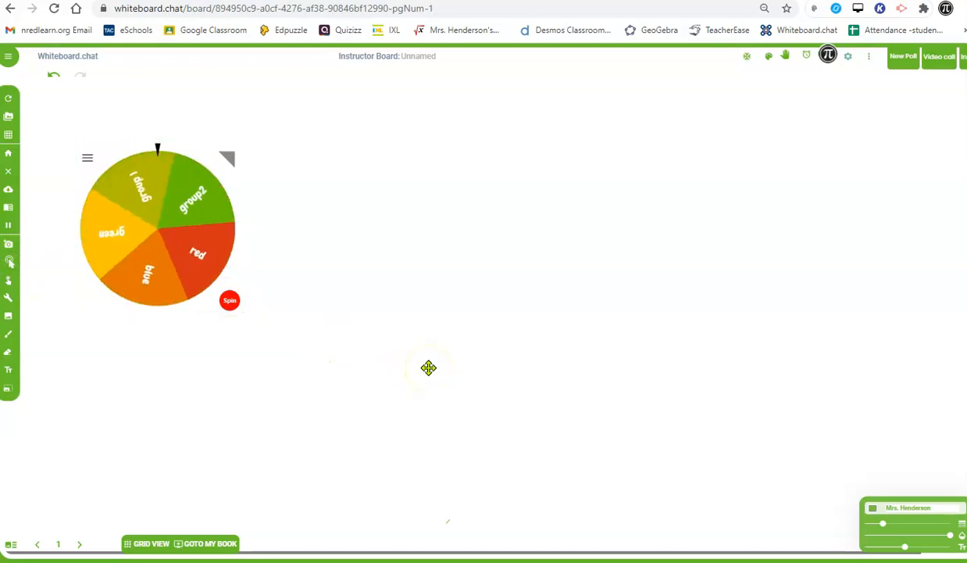
{"action": "left_click", "coordinate": [413, 506]}
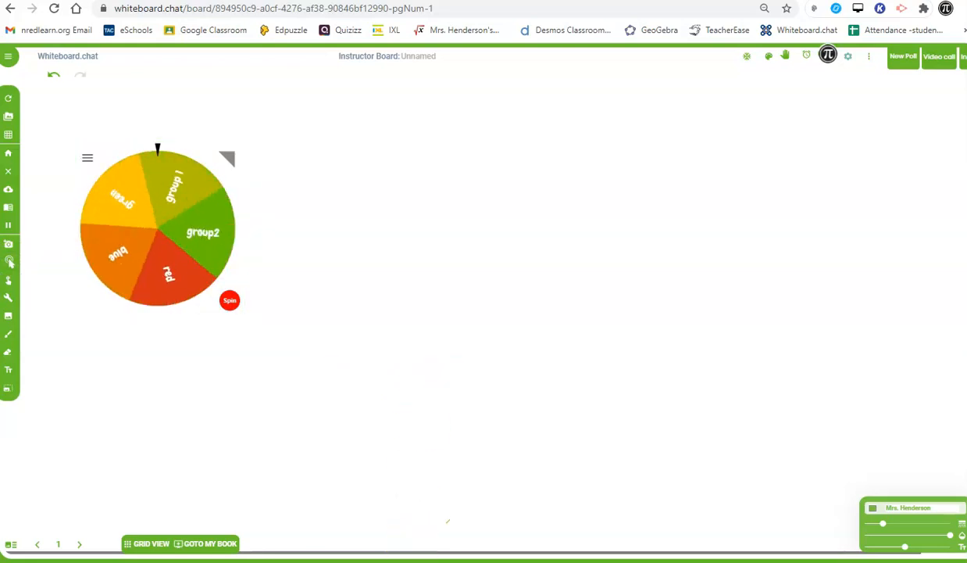
Step: Switch to the sample student's board in the other browser and spin the spinner there
{"action": "left_click", "coordinate": [417, 562]}
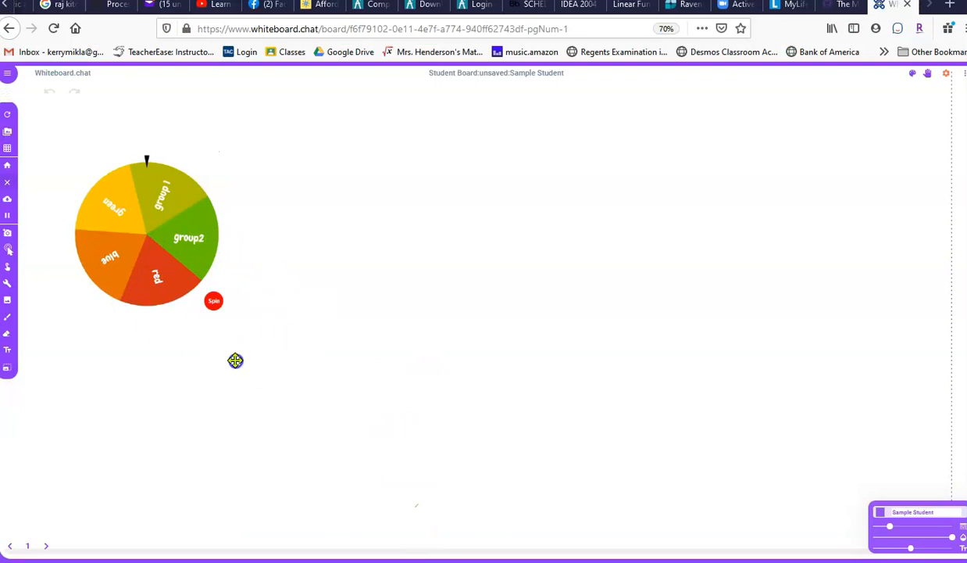
{"action": "left_click", "coordinate": [313, 328]}
{"action": "left_click", "coordinate": [179, 212]}
{"action": "left_click", "coordinate": [211, 300]}
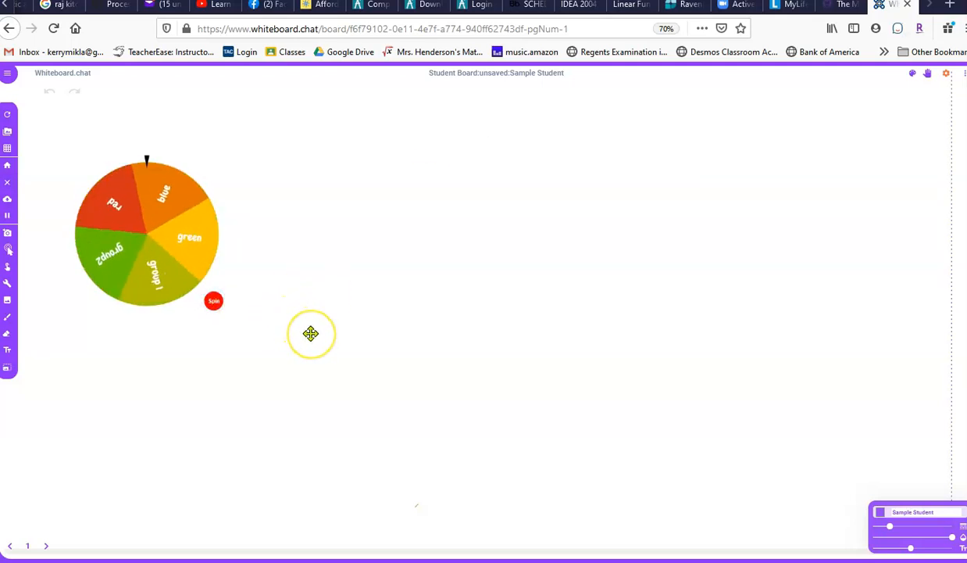
Step: Return to the instructor board and compare its spinner with the student's spin
{"action": "mouse_move", "coordinate": [483, 562]}
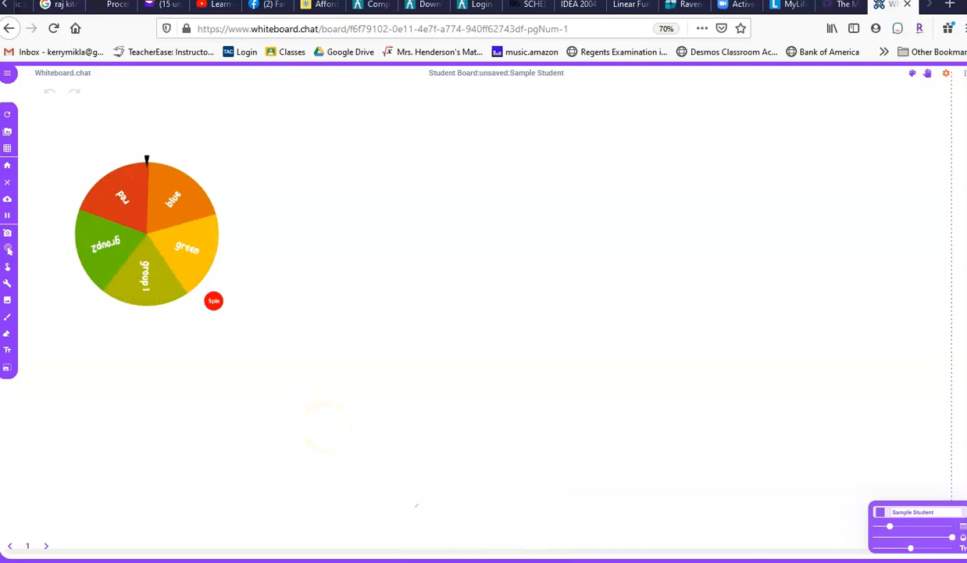
{"action": "left_click", "coordinate": [483, 562]}
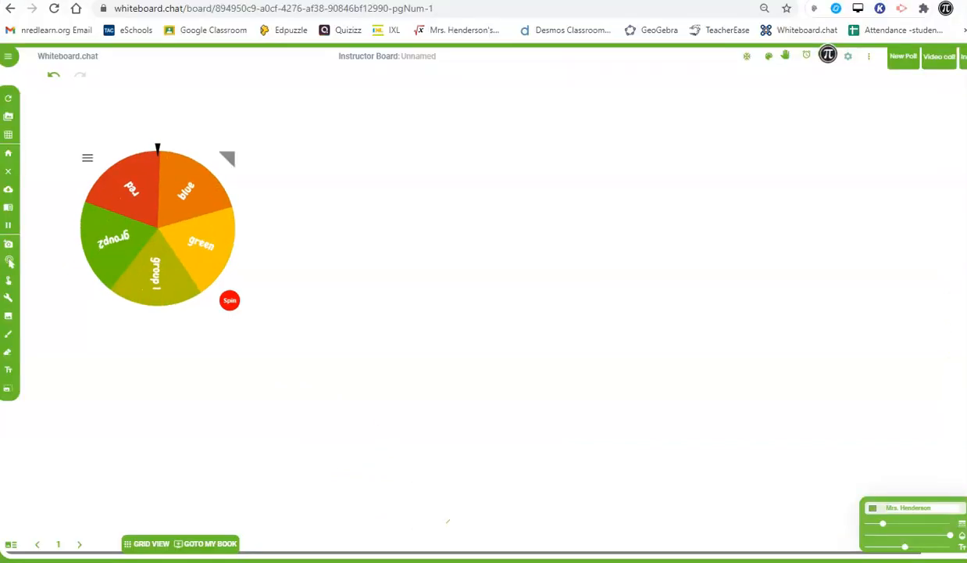
{"action": "left_click", "coordinate": [190, 158]}
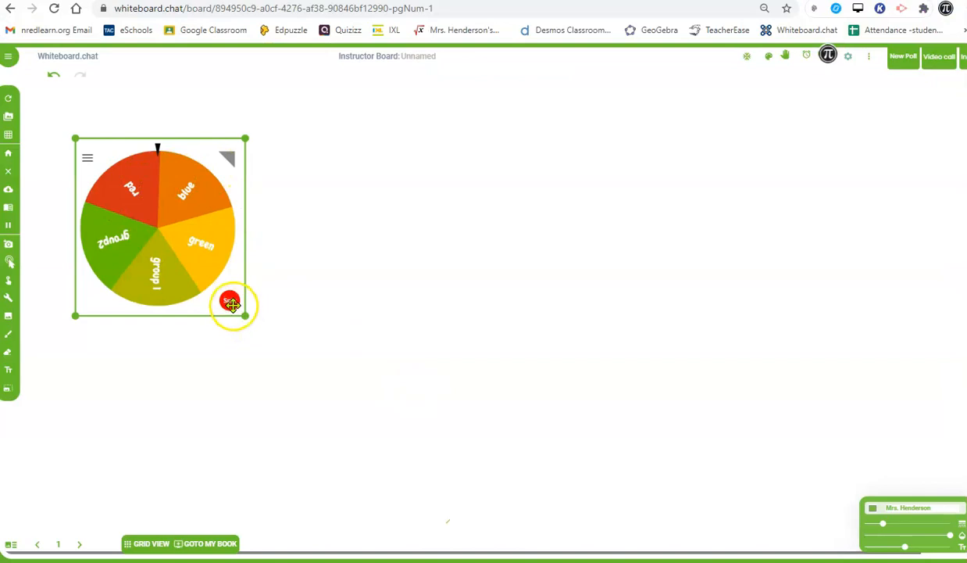
{"action": "left_click", "coordinate": [348, 340]}
{"action": "left_click", "coordinate": [192, 242]}
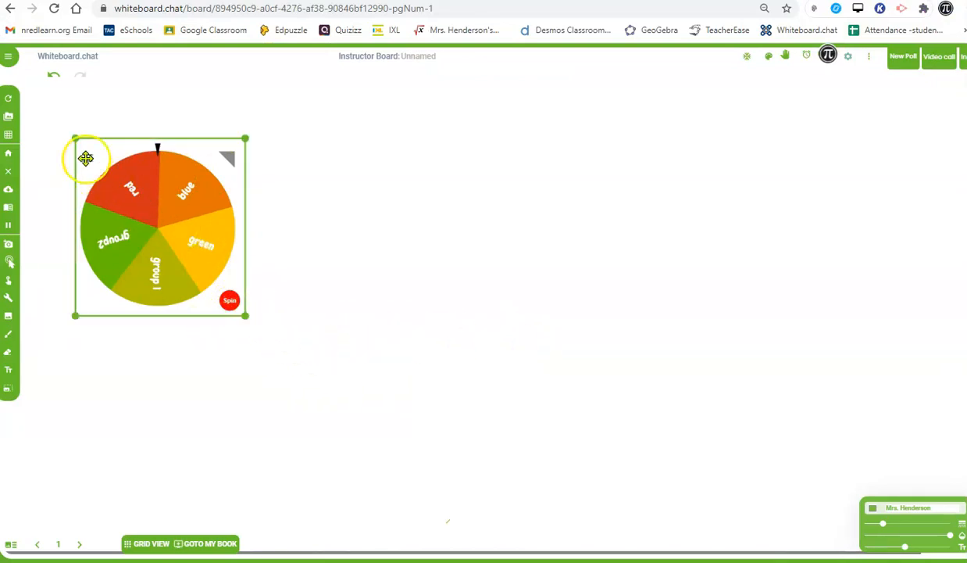
Step: Turn off Sync Student Spins in the spinner's settings, update it, and spin the spinner on the student board
{"action": "left_click", "coordinate": [87, 157]}
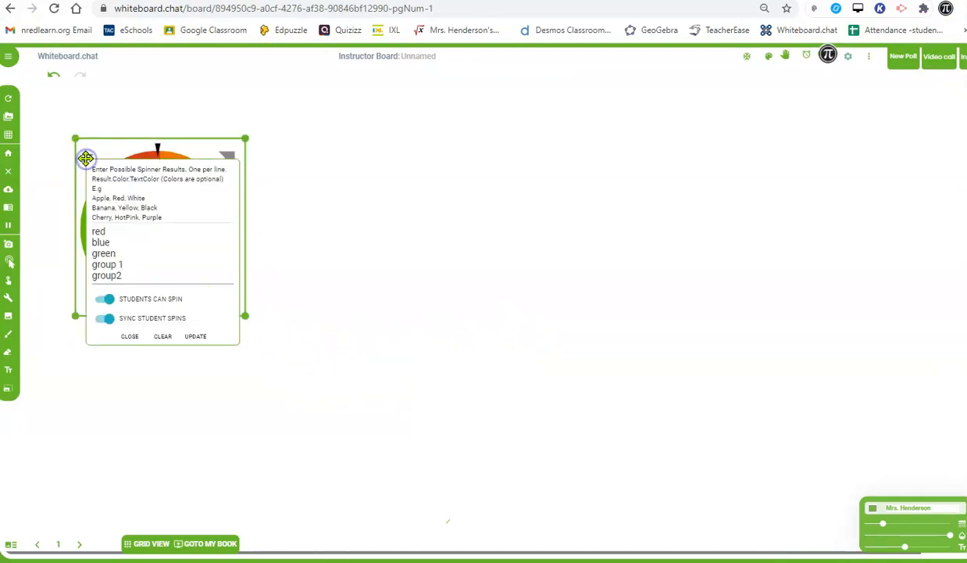
{"action": "left_click", "coordinate": [107, 321]}
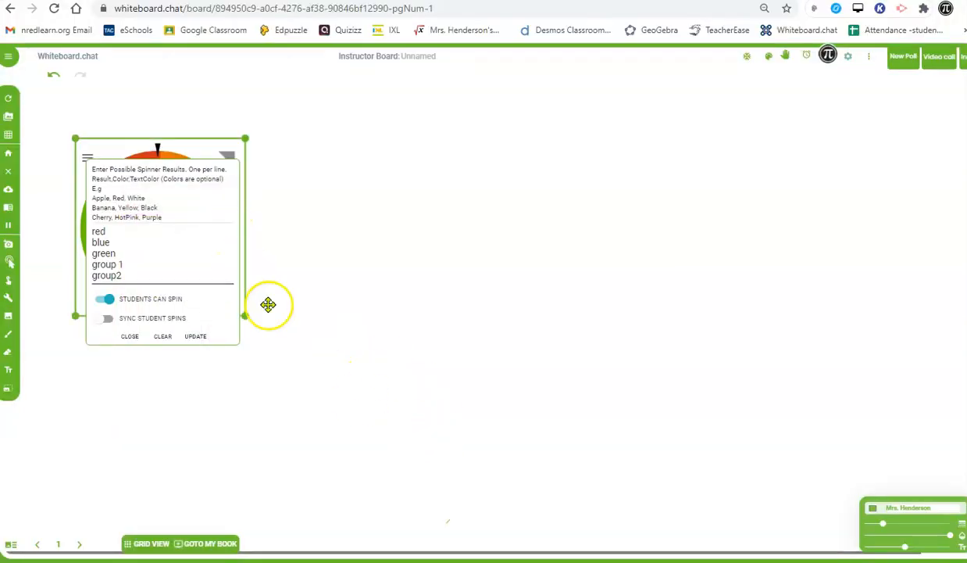
{"action": "left_click", "coordinate": [196, 336]}
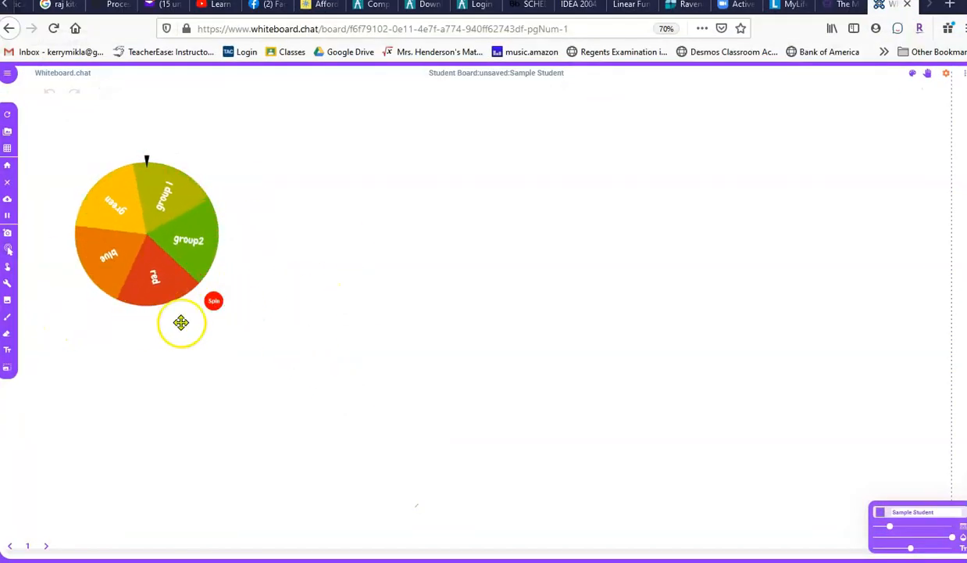
{"action": "left_click", "coordinate": [213, 300]}
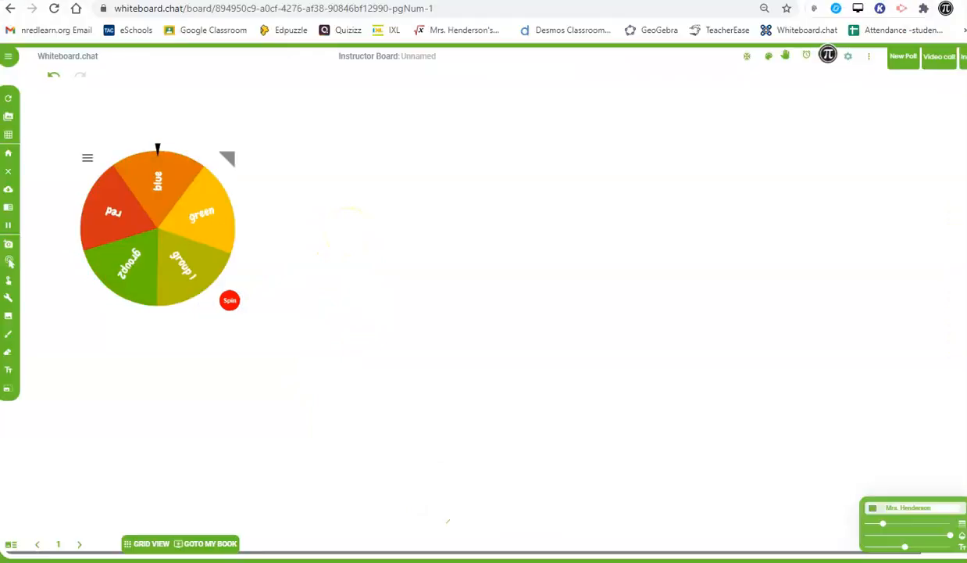
Step: Spin the spinner on the instructor board and check where it lands
{"action": "left_click", "coordinate": [162, 287]}
{"action": "left_click", "coordinate": [394, 322]}
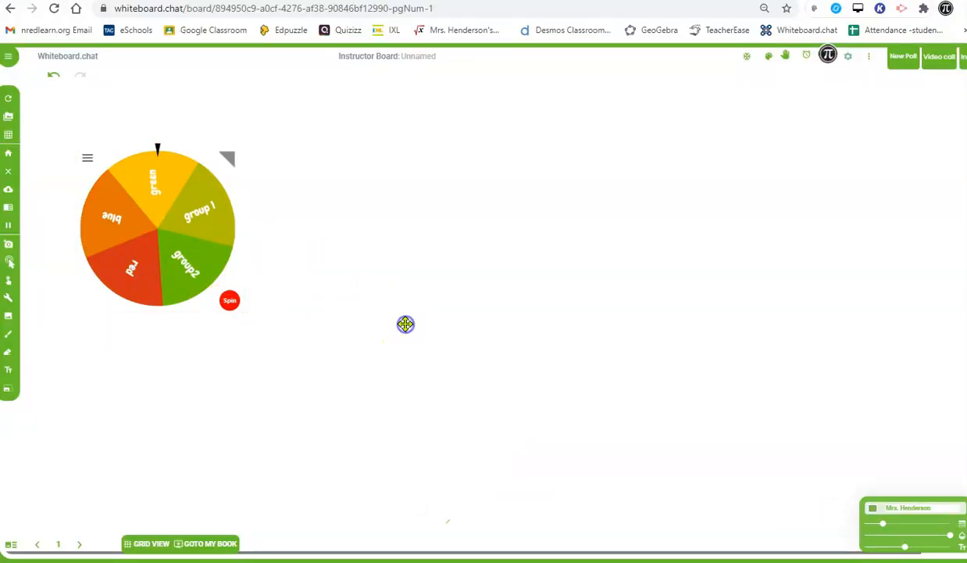
{"action": "left_click", "coordinate": [403, 307]}
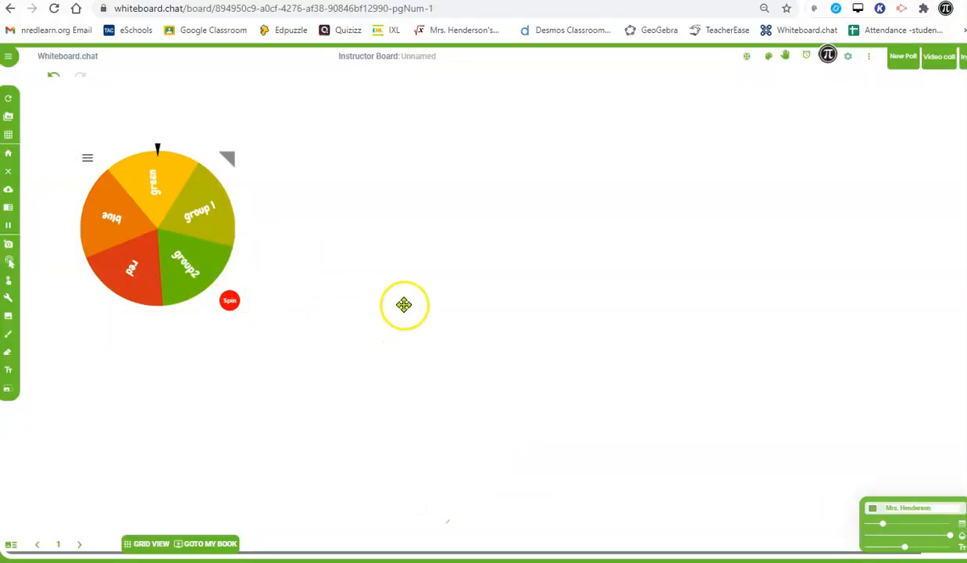
{"action": "left_click", "coordinate": [244, 249]}
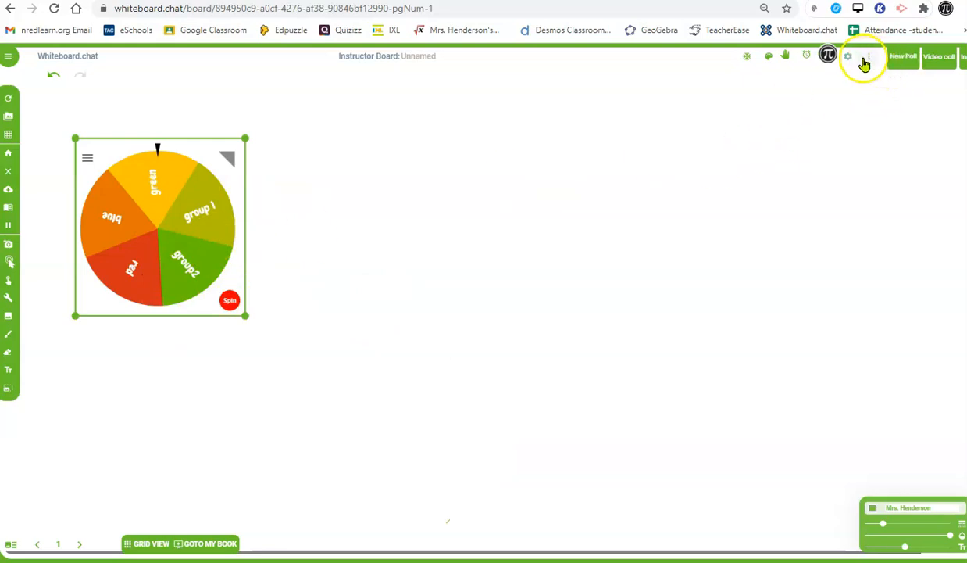
Step: Add a Super Dice widget, place it on the empty board area beside the spinner, and close the palettes
{"action": "left_click", "coordinate": [770, 55]}
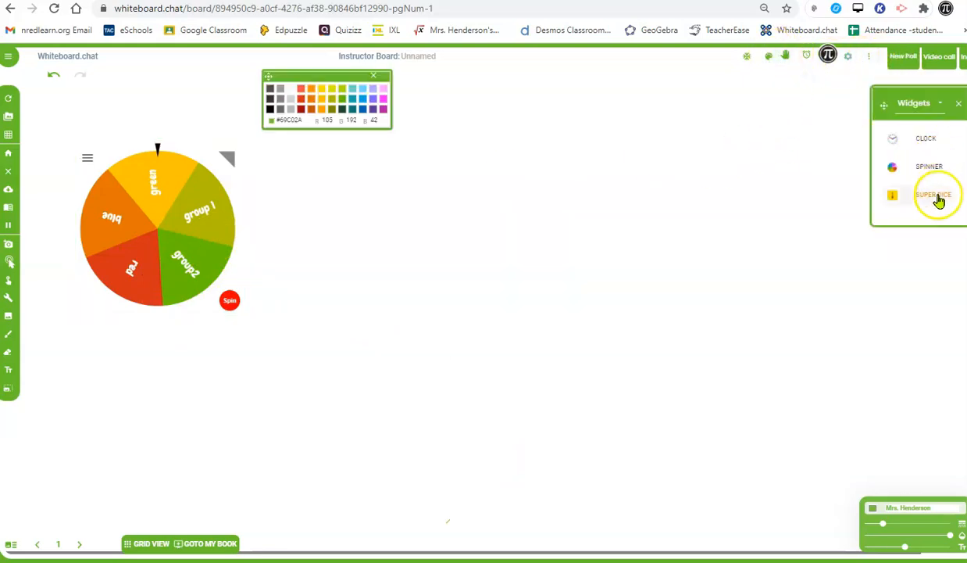
{"action": "left_click", "coordinate": [934, 195]}
{"action": "left_click_drag", "start_coordinate": [172, 211], "coordinate": [461, 244]}
{"action": "left_click", "coordinate": [374, 75]}
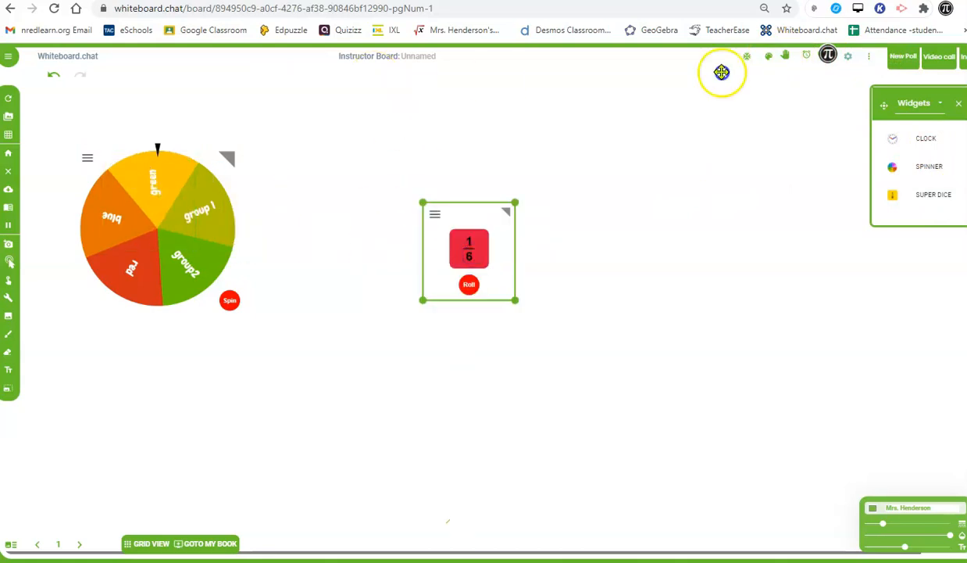
{"action": "left_click", "coordinate": [958, 107]}
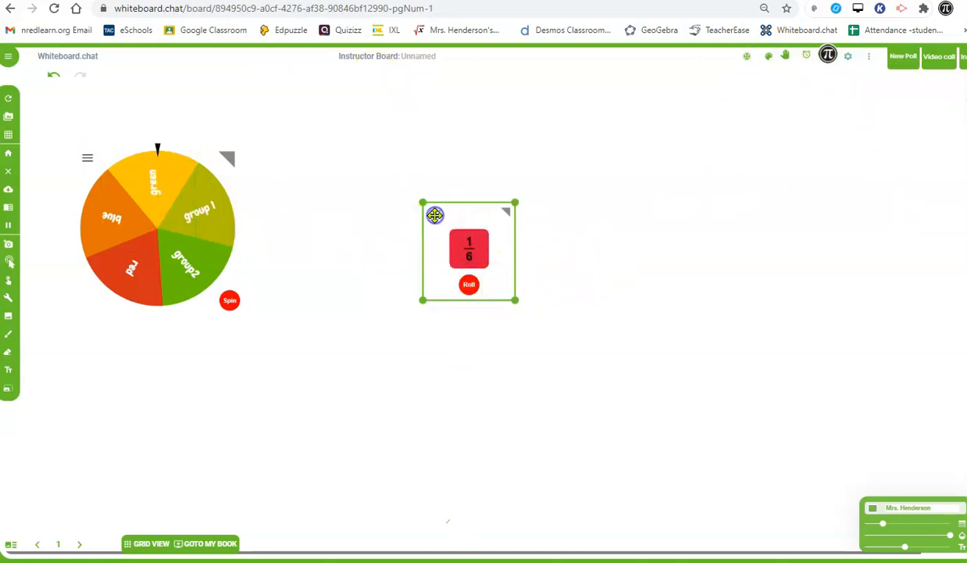
Step: Set the Super Dice widget's number of dice to 3 and update it
{"action": "left_click", "coordinate": [436, 215]}
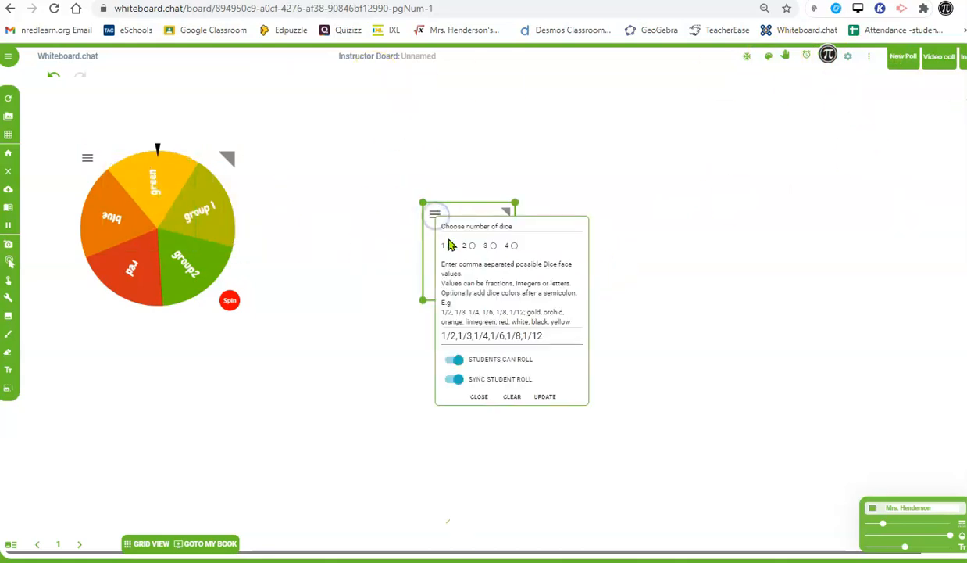
{"action": "left_click", "coordinate": [493, 246]}
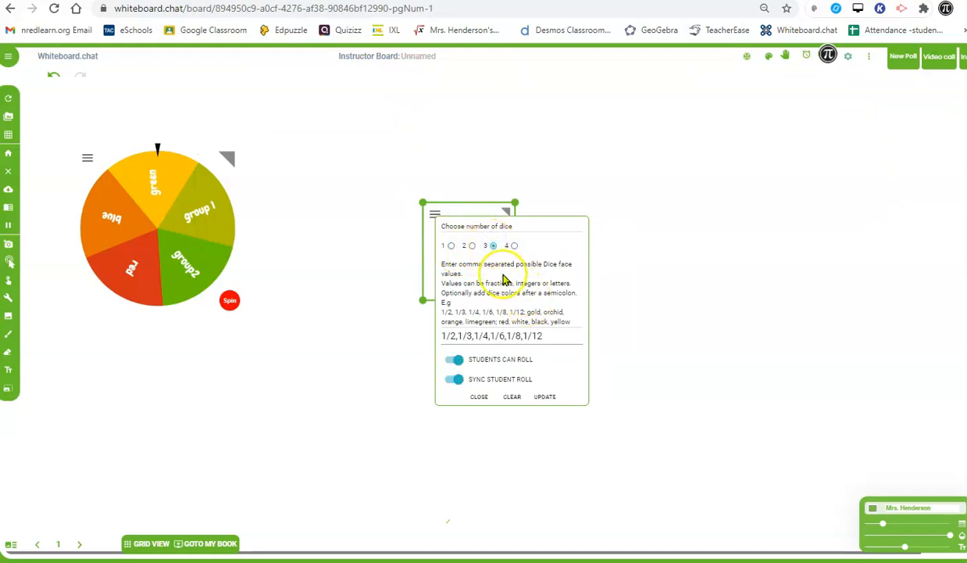
{"action": "left_click", "coordinate": [544, 398]}
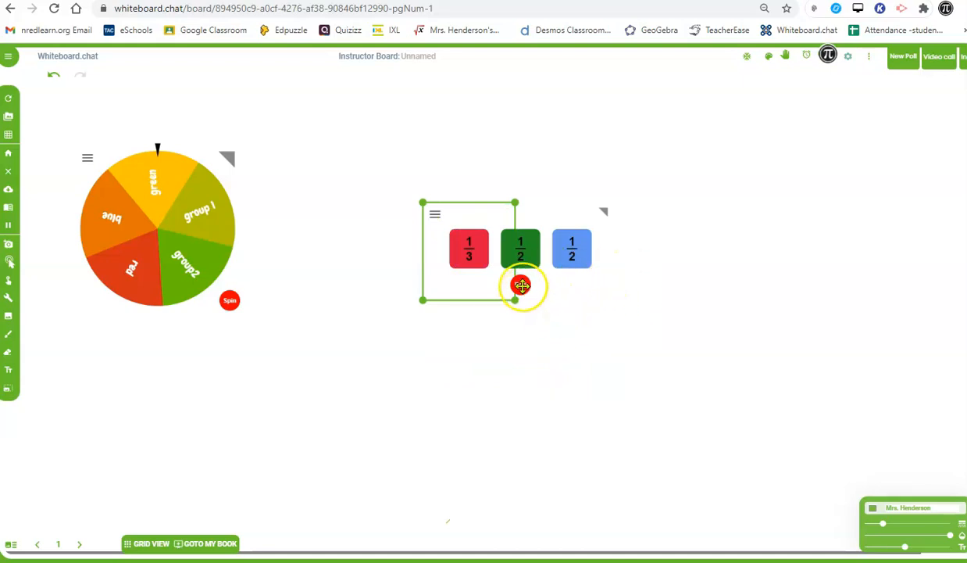
Step: Set the dice face values to 1/2,1/3,1/4,-2, -4, 8, turn off Sync Student Roll, and update the widget
{"action": "left_click", "coordinate": [434, 214]}
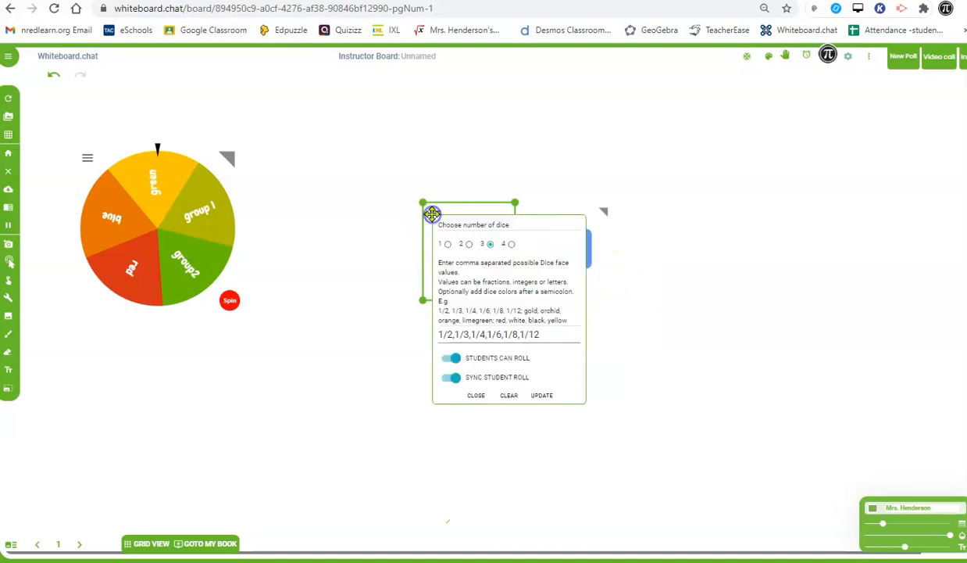
{"action": "left_click", "coordinate": [550, 335]}
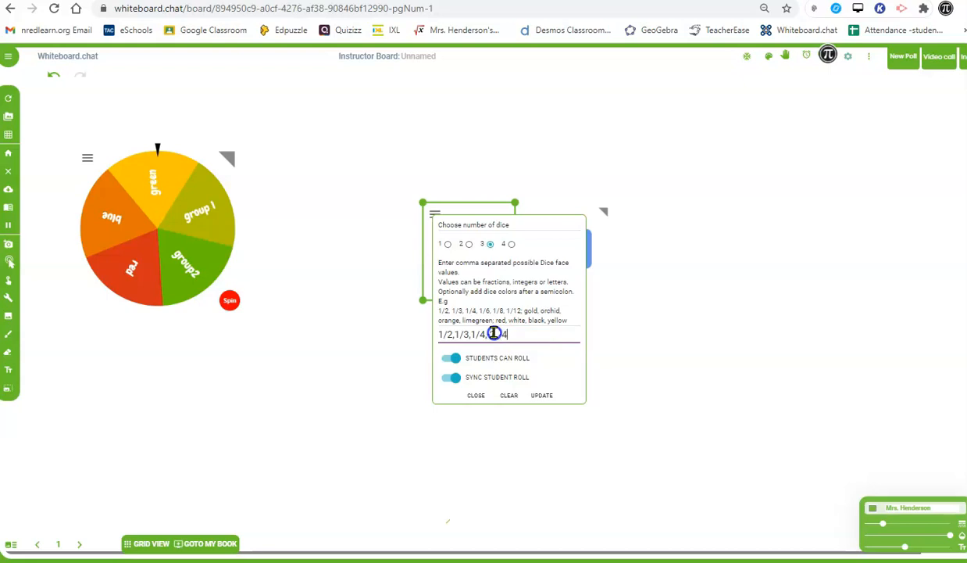
{"action": "key", "text": "Return"}
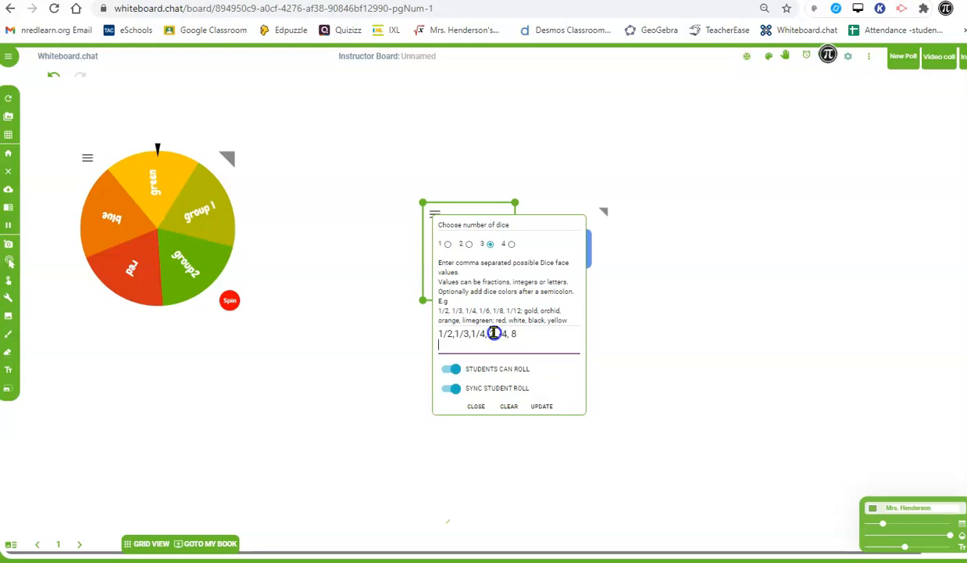
{"action": "key", "text": "BackSpace"}
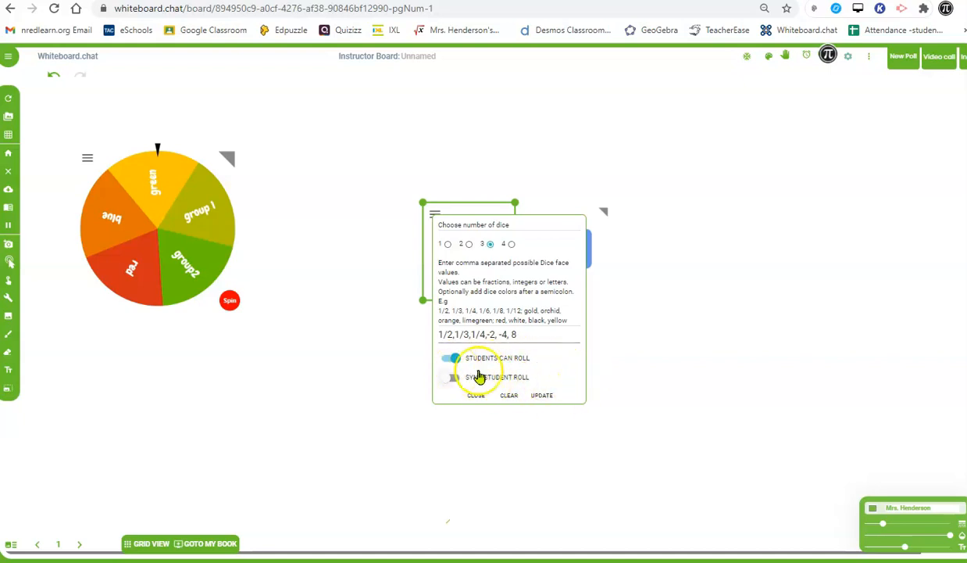
{"action": "left_click", "coordinate": [548, 393]}
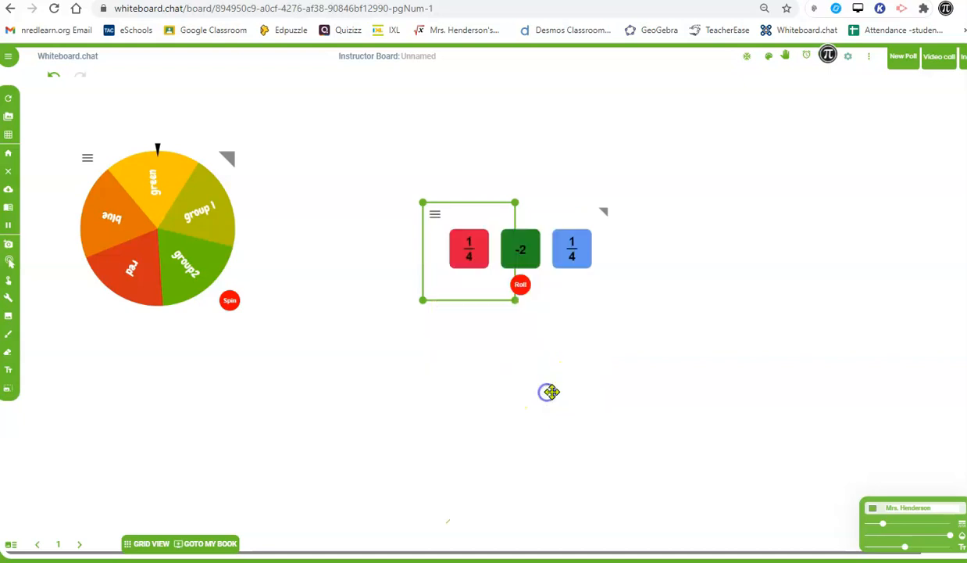
Step: Roll the three dice on the instructor board twice to test the new face values
{"action": "left_click", "coordinate": [520, 284]}
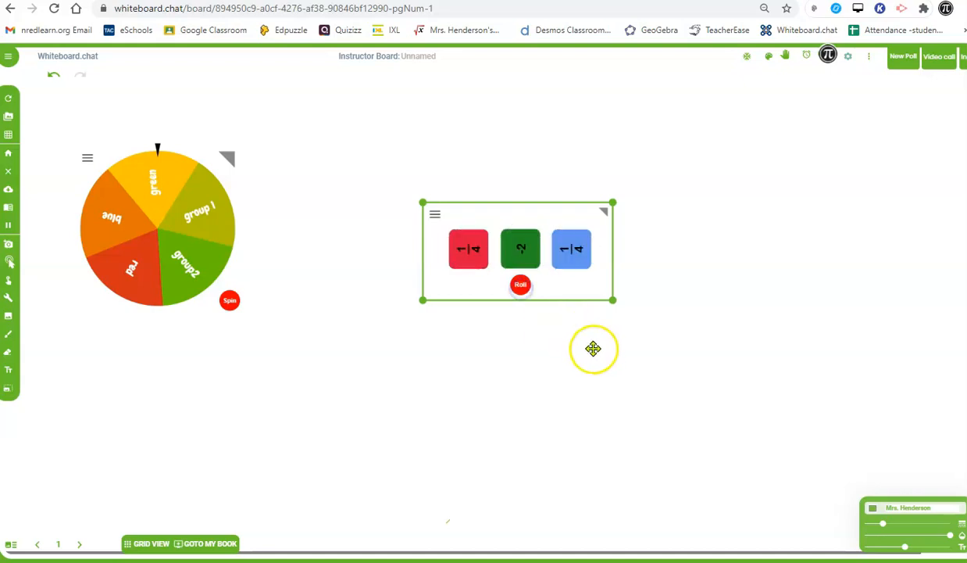
{"action": "left_click", "coordinate": [522, 285]}
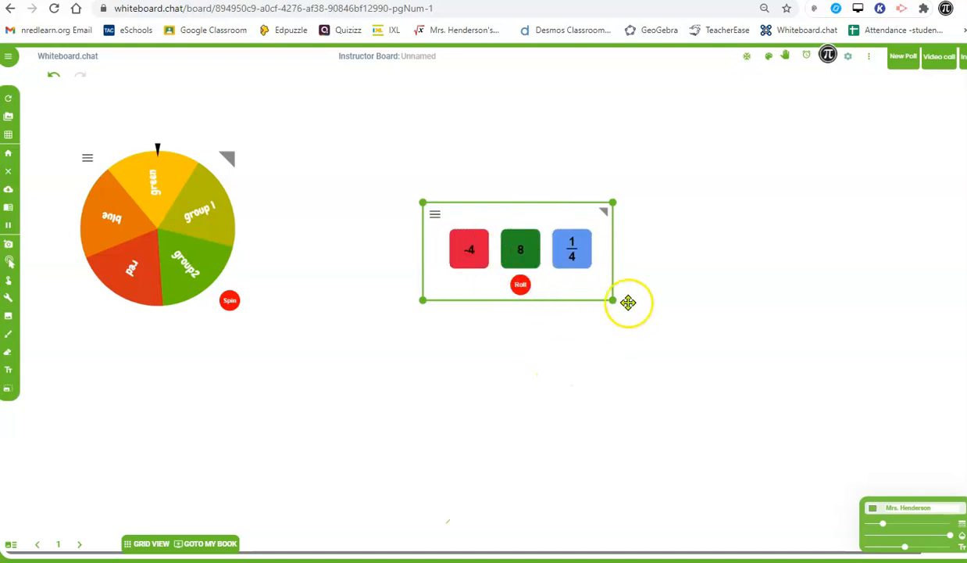
Step: Add a second Super Dice widget to the board
{"action": "left_click", "coordinate": [772, 57]}
{"action": "left_click", "coordinate": [772, 58]}
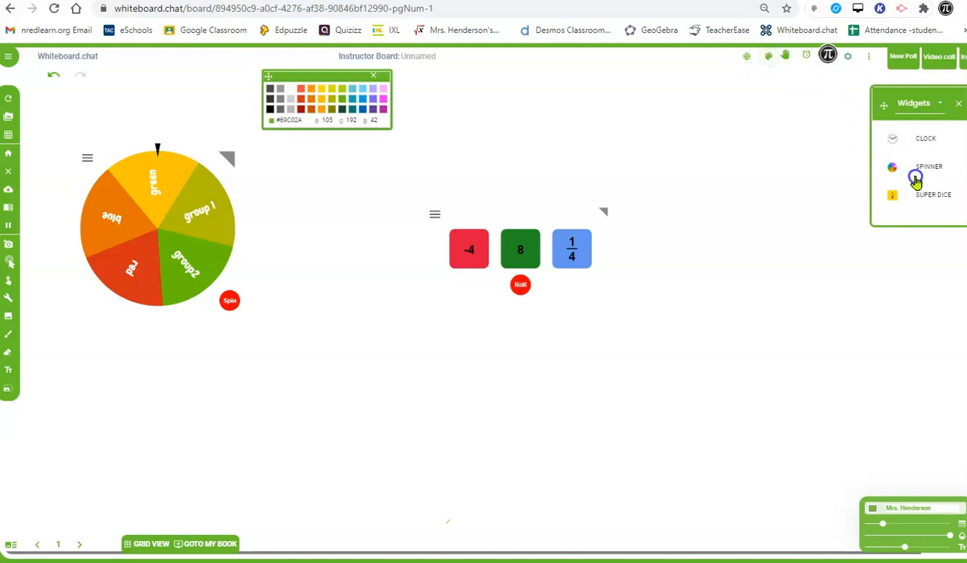
{"action": "left_click", "coordinate": [931, 195]}
Step: Set the first Super Dice widget's number of dice to 2 and update it
{"action": "left_click", "coordinate": [519, 298]}
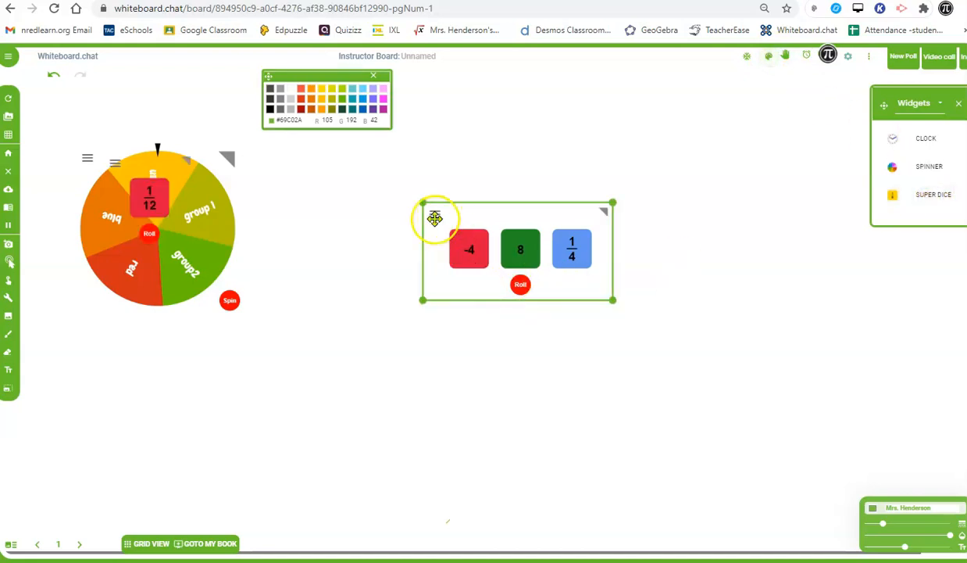
{"action": "left_click", "coordinate": [435, 218]}
{"action": "left_click", "coordinate": [472, 250]}
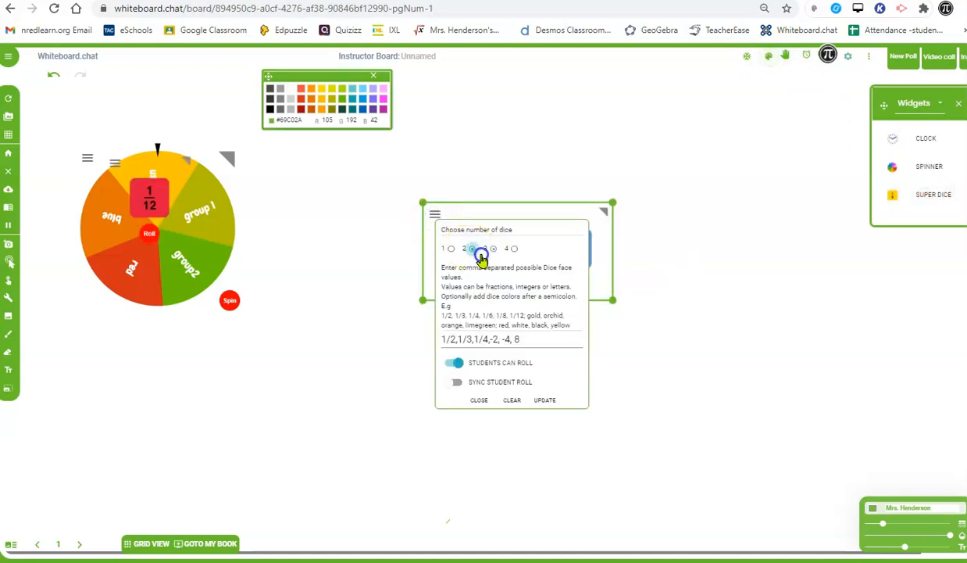
{"action": "left_click", "coordinate": [545, 399]}
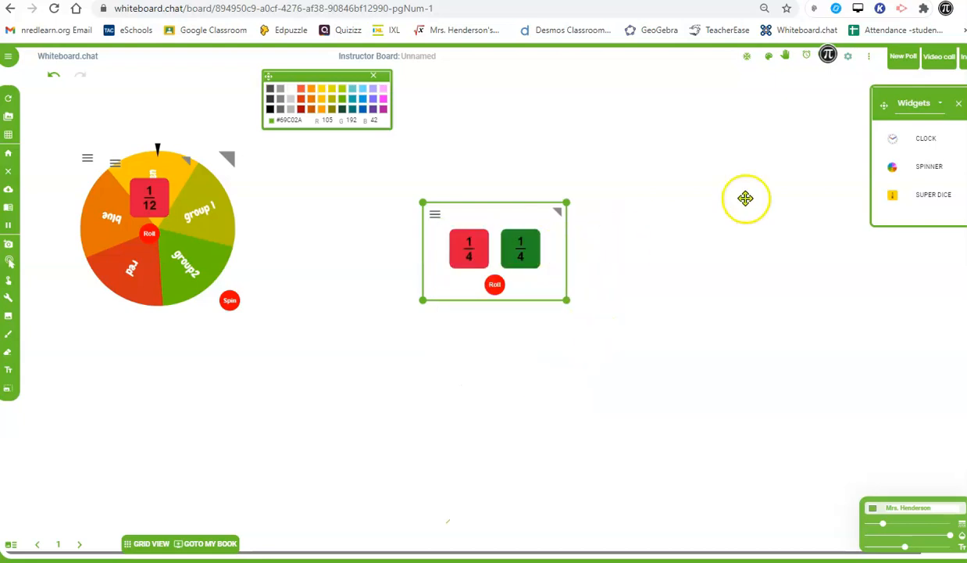
Step: Add another Super Dice widget and move the stacked single dice off the spinner onto empty board space
{"action": "left_click", "coordinate": [938, 203]}
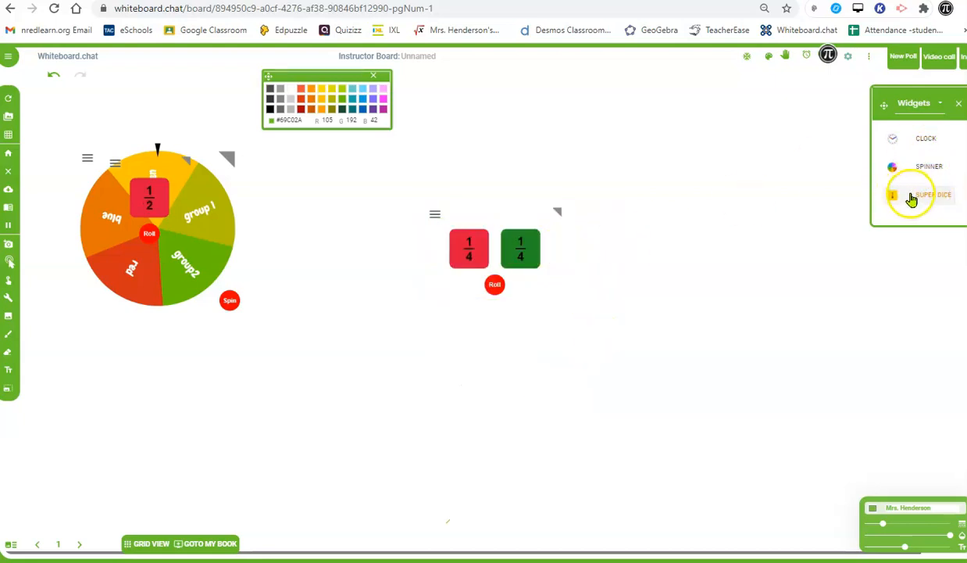
{"action": "left_click_drag", "start_coordinate": [154, 202], "coordinate": [363, 446]}
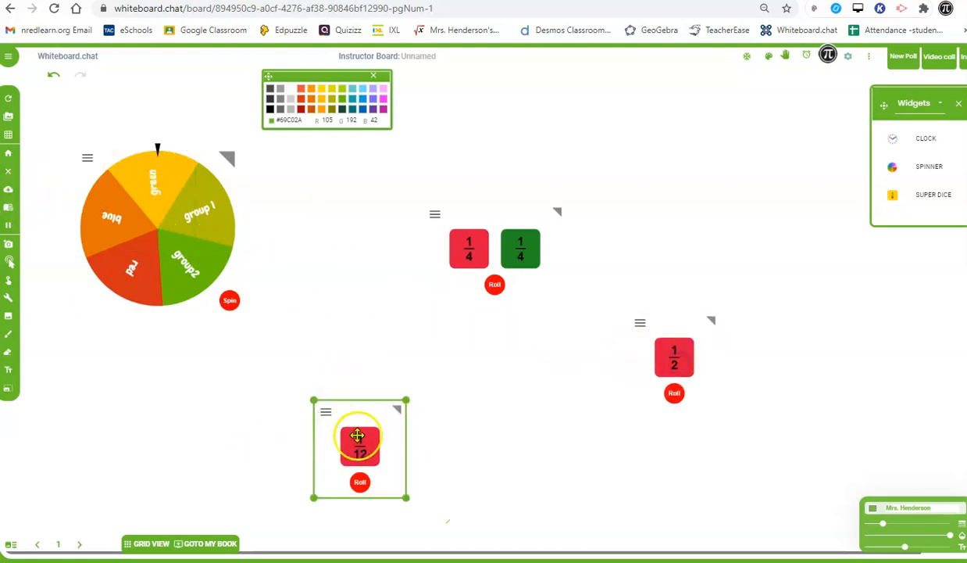
Step: Delete the surplus 1/12 die and move the remaining single die beside the two-dice widget
{"action": "right_click", "coordinate": [377, 421]}
{"action": "left_click", "coordinate": [392, 264]}
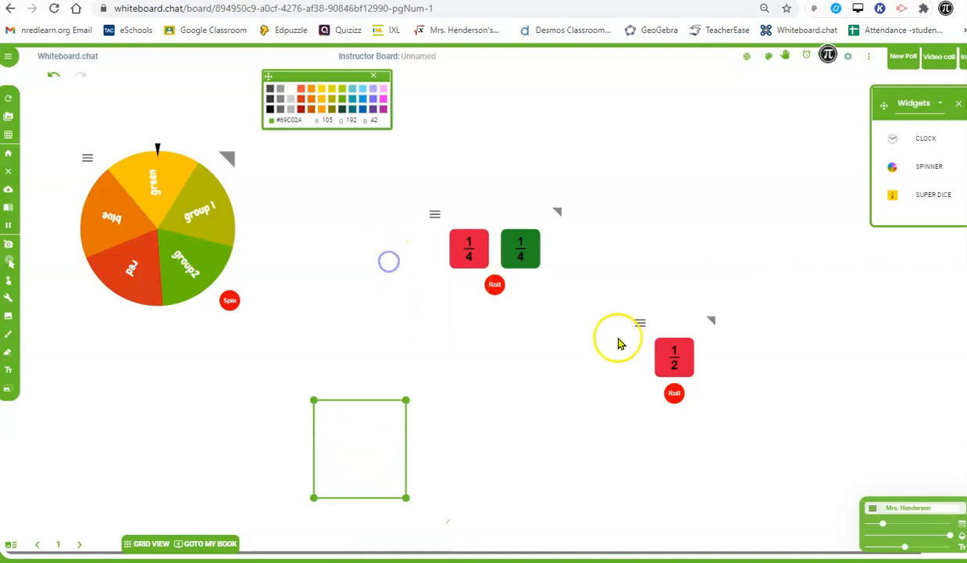
{"action": "left_click", "coordinate": [8, 351]}
{"action": "left_click", "coordinate": [656, 289]}
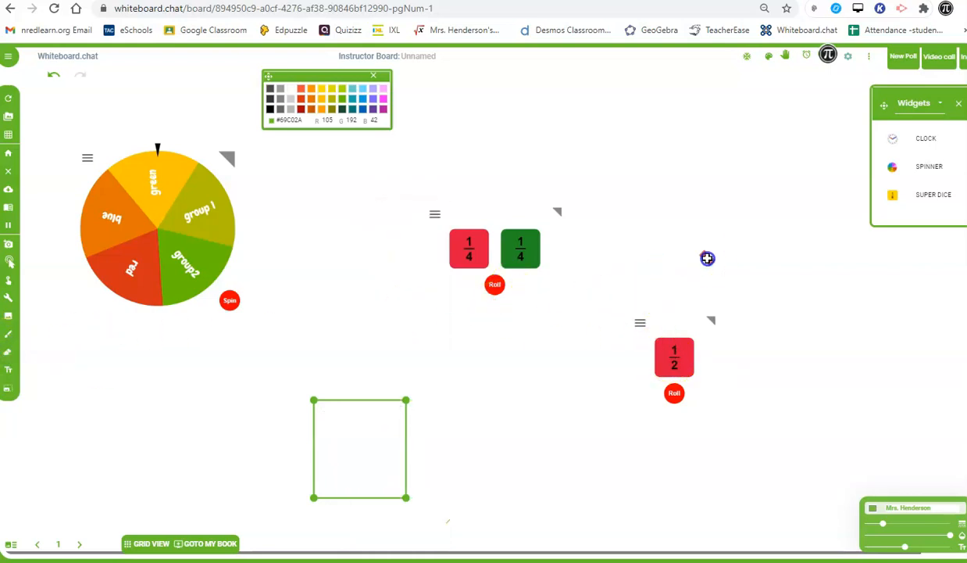
{"action": "left_click_drag", "start_coordinate": [673, 356], "coordinate": [657, 260]}
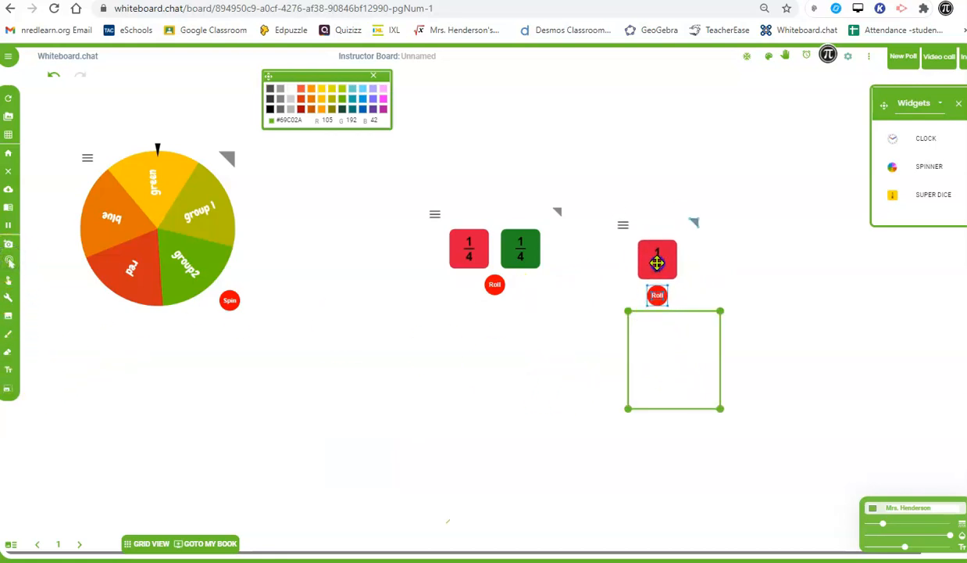
Step: Set the single die's face values to +, -, x, /div, +, -, turn off Sync Student Roll, and update it
{"action": "left_click", "coordinate": [625, 227]}
{"action": "left_click", "coordinate": [640, 373]}
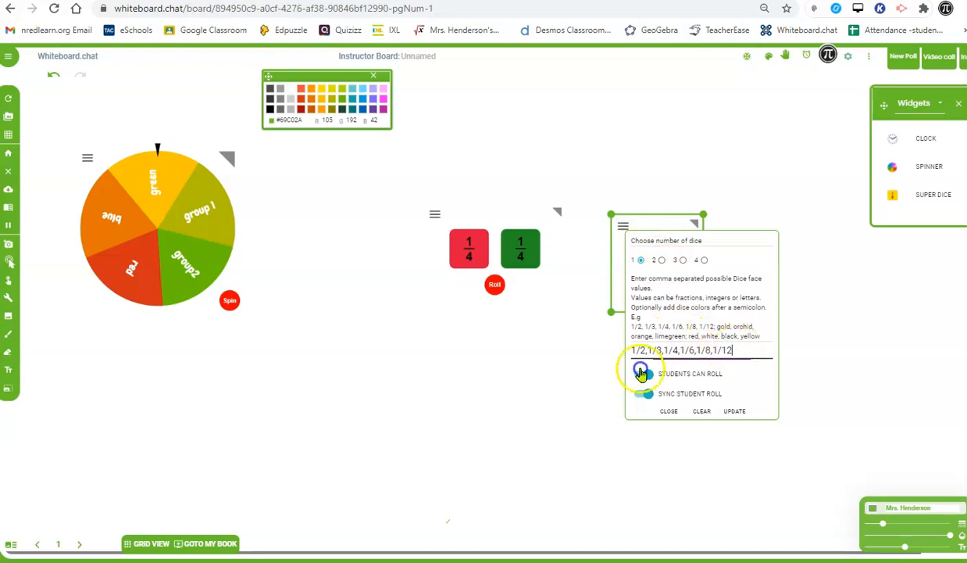
{"action": "left_click_drag", "start_coordinate": [640, 369], "coordinate": [597, 380]}
{"action": "type", "text": "+, -, x, /div, +, -"}
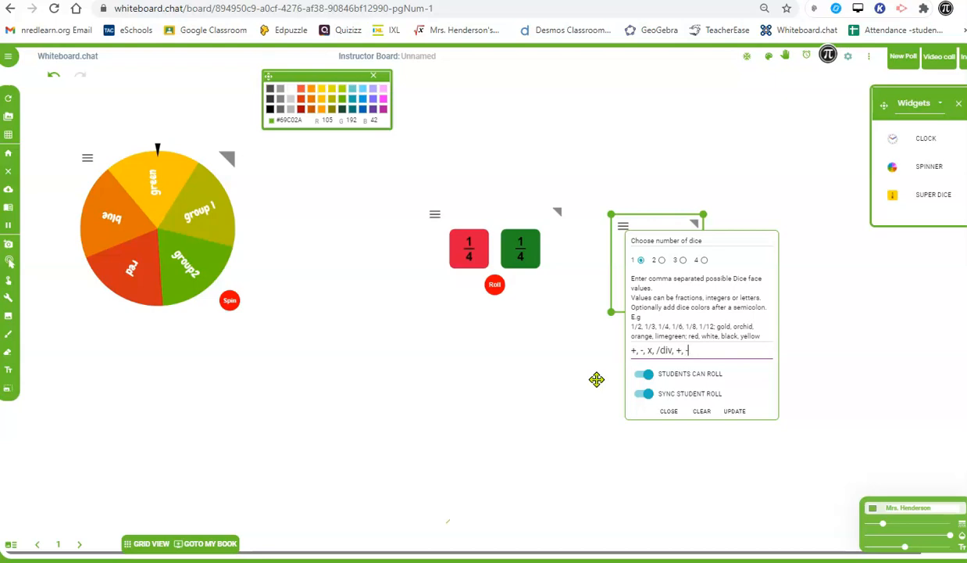
{"action": "left_click", "coordinate": [645, 395]}
{"action": "left_click", "coordinate": [735, 411]}
{"action": "left_click", "coordinate": [524, 372]}
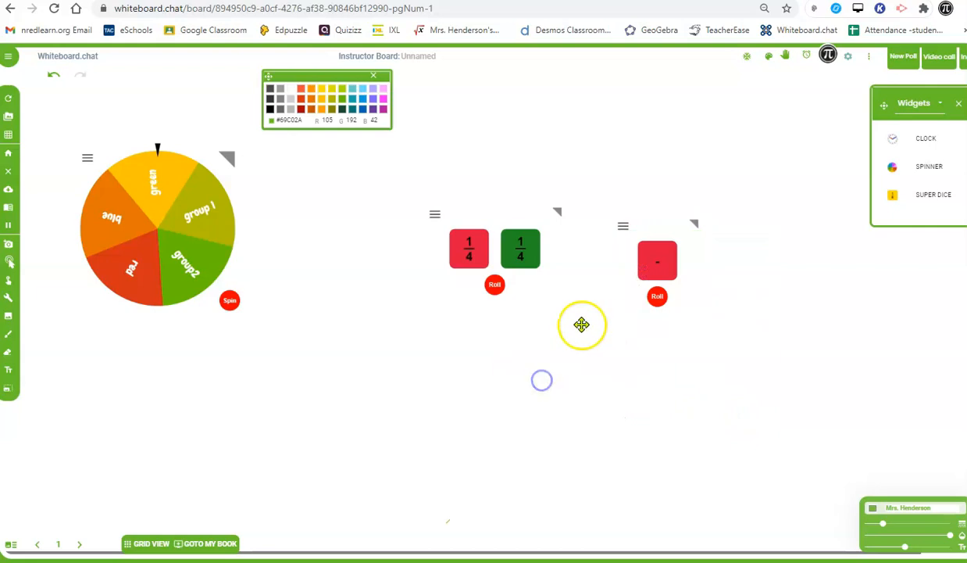
Step: Roll the two number dice and the operation die repeatedly on the instructor board
{"action": "left_click", "coordinate": [496, 286]}
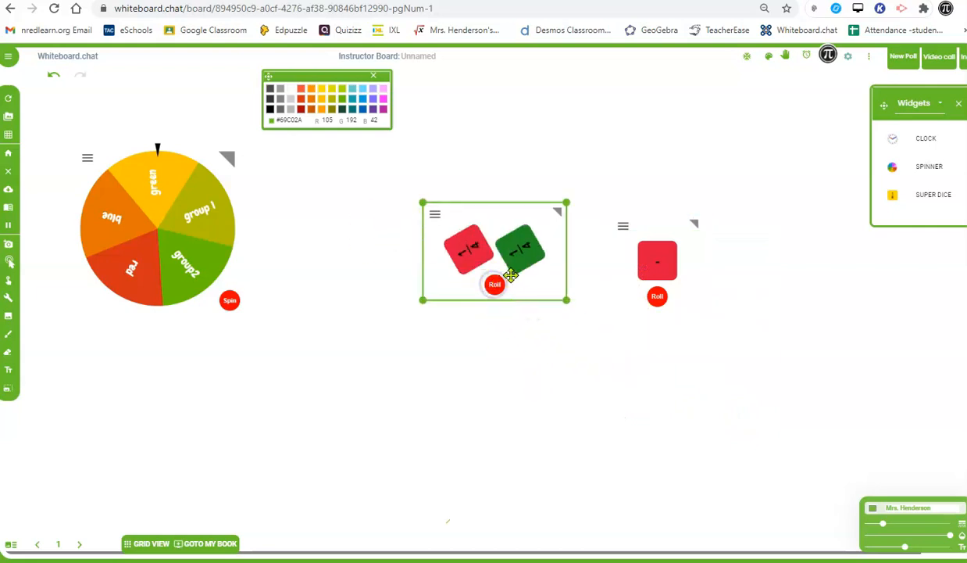
{"action": "left_click", "coordinate": [666, 297]}
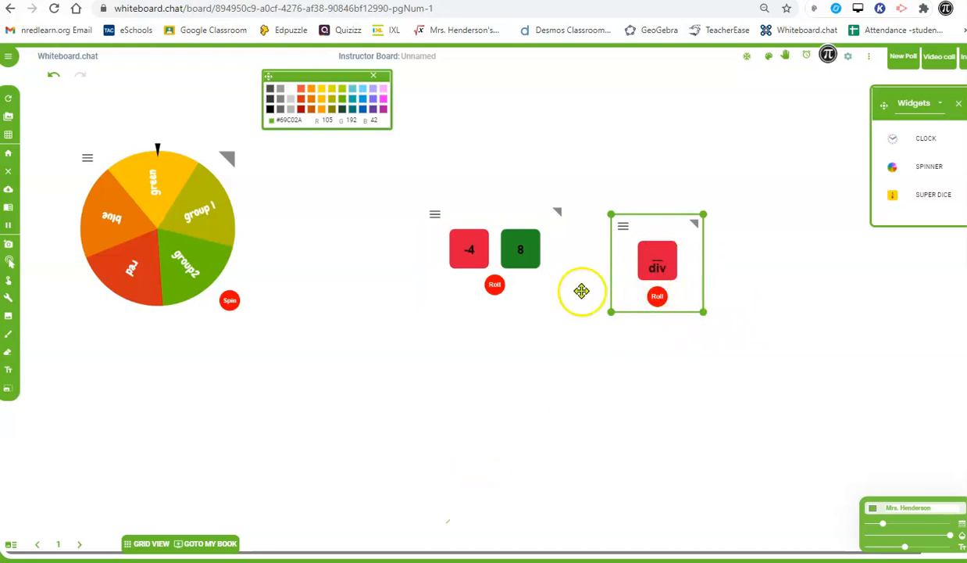
{"action": "left_click", "coordinate": [442, 277]}
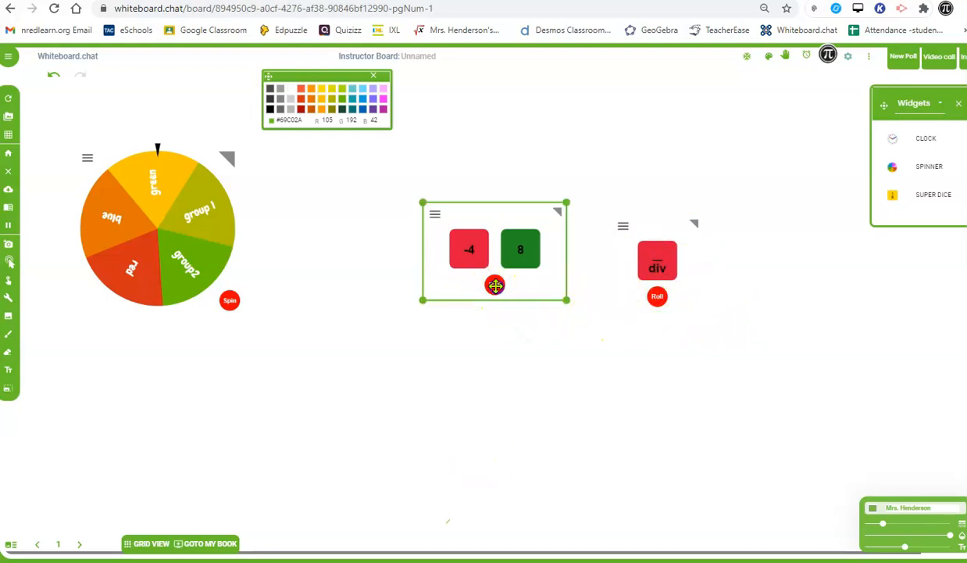
{"action": "left_click", "coordinate": [495, 284]}
{"action": "left_click", "coordinate": [657, 297]}
{"action": "left_click", "coordinate": [656, 294]}
Step: Switch to the sample student's board in the other browser and roll the number dice and the operation die there
{"action": "left_click", "coordinate": [429, 258]}
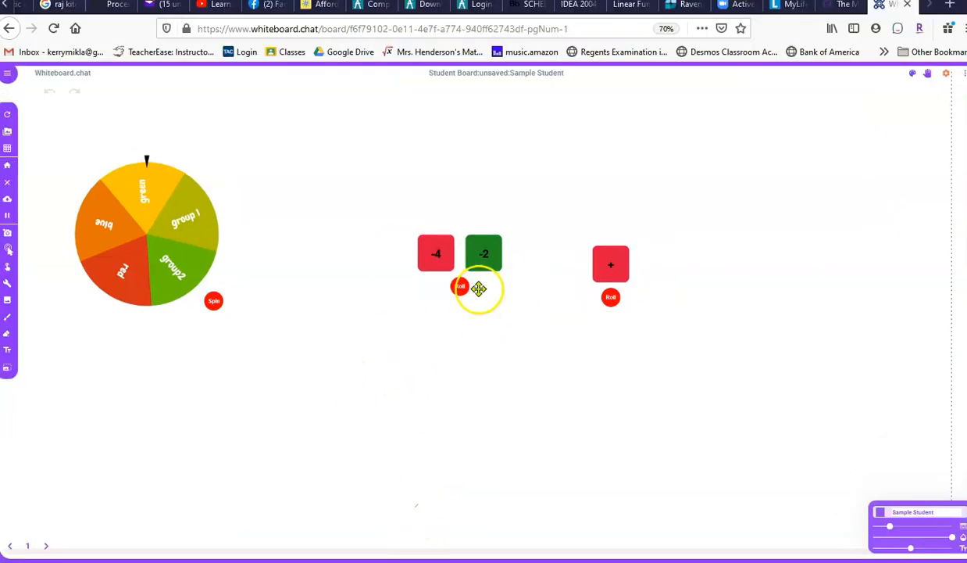
{"action": "left_click", "coordinate": [459, 287]}
{"action": "left_click", "coordinate": [611, 297]}
{"action": "left_click", "coordinate": [459, 286]}
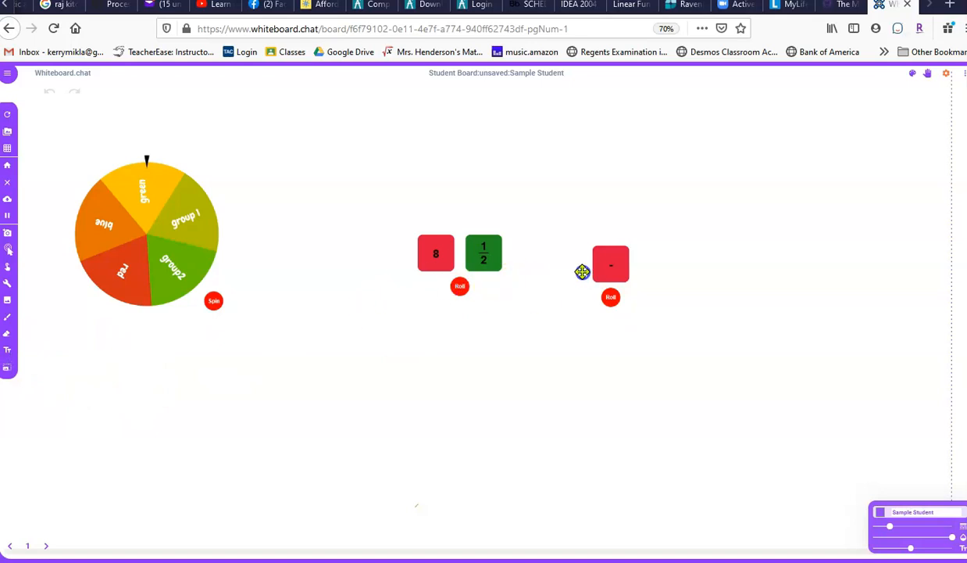
Step: Handwrite the expression 8 - 1/2 = with the pen below the number dice on the student board
{"action": "left_click", "coordinate": [6, 322]}
{"action": "mouse_move", "coordinate": [368, 328]}
{"action": "left_mouse_down"}
{"action": "mouse_move", "coordinate": [358, 355]}
{"action": "mouse_move", "coordinate": [371, 318]}
{"action": "left_mouse_up"}
{"action": "left_click_drag", "start_coordinate": [394, 339], "coordinate": [410, 340]}
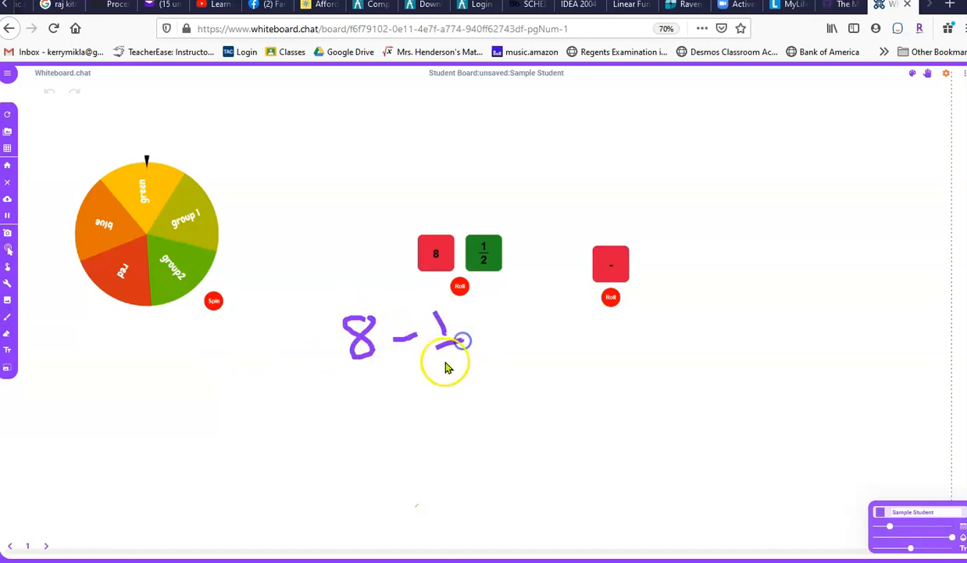
Step: Add the text "8 - 1/2 =" below the handwritten expression and leave text entry without adding a second text
{"action": "left_click", "coordinate": [7, 350]}
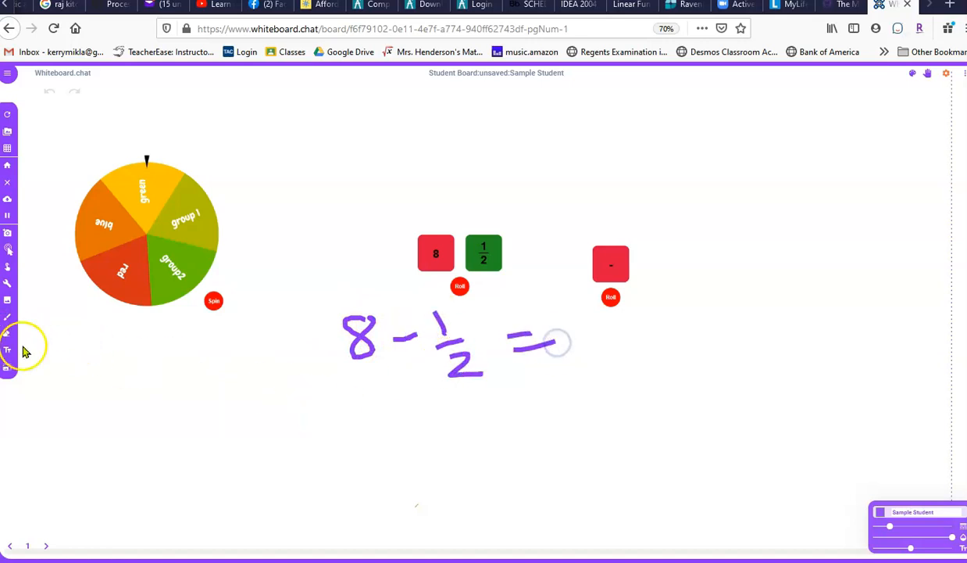
{"action": "left_click", "coordinate": [374, 405]}
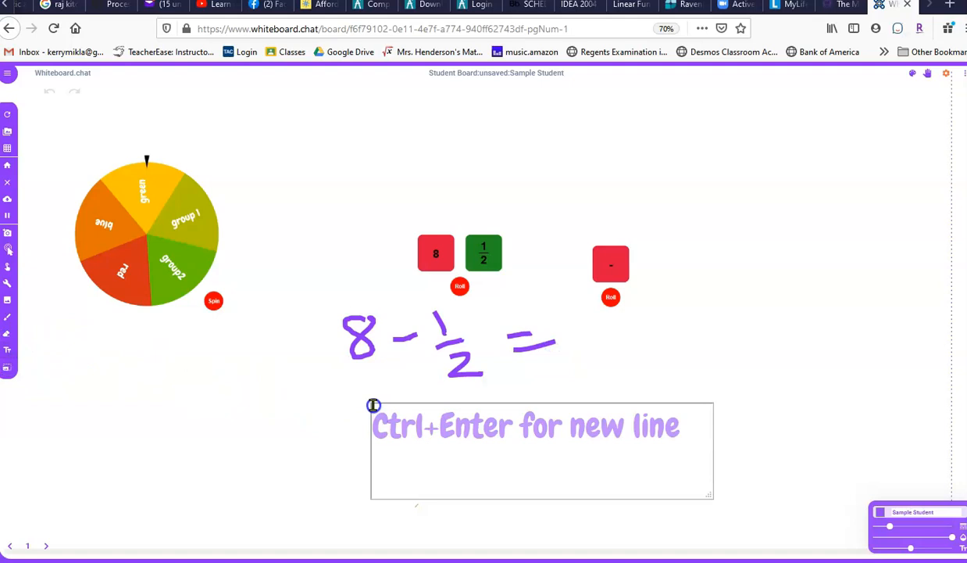
{"action": "type", "text": "8 - 1/2 ="}
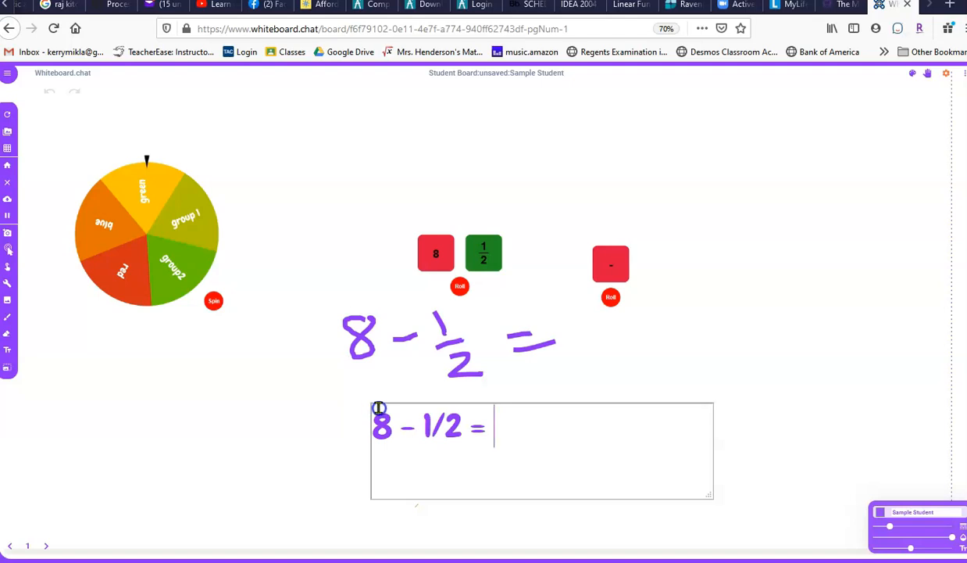
{"action": "key", "text": "Return"}
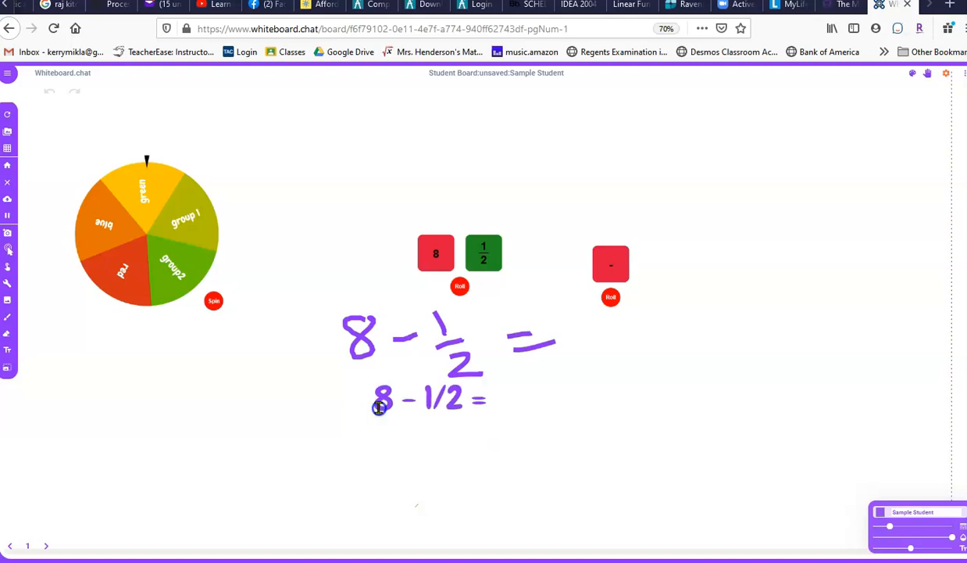
{"action": "left_click", "coordinate": [520, 400]}
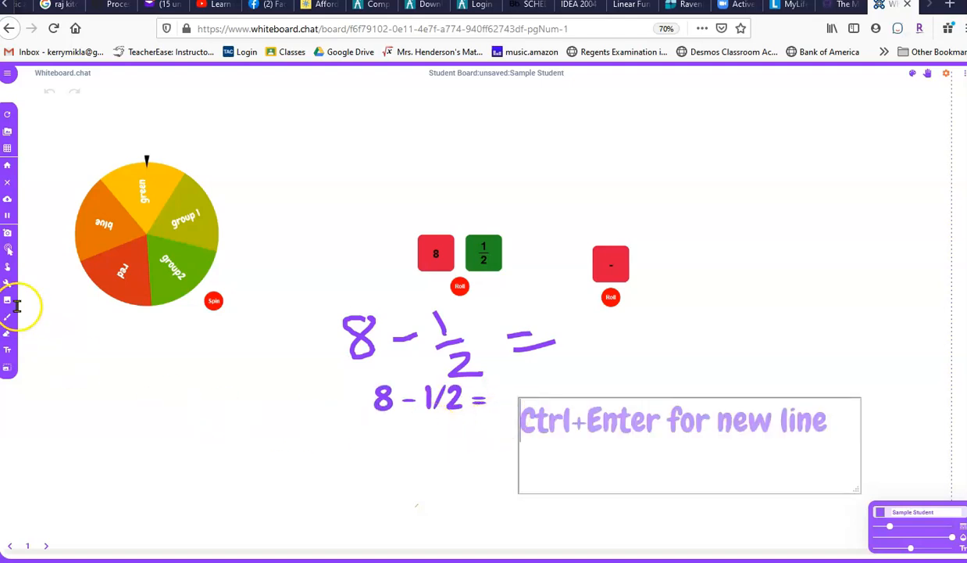
{"action": "left_click", "coordinate": [8, 250]}
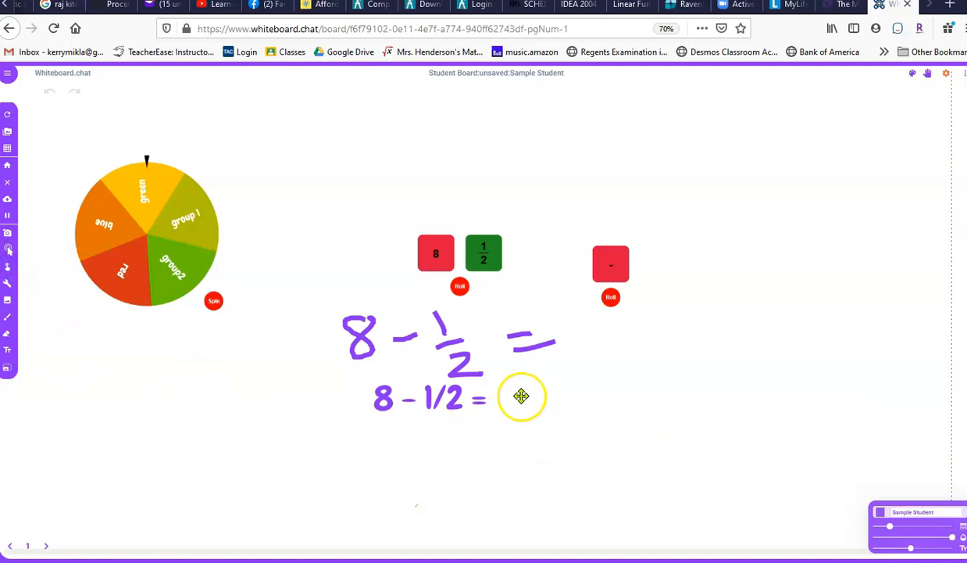
{"action": "left_click", "coordinate": [495, 404]}
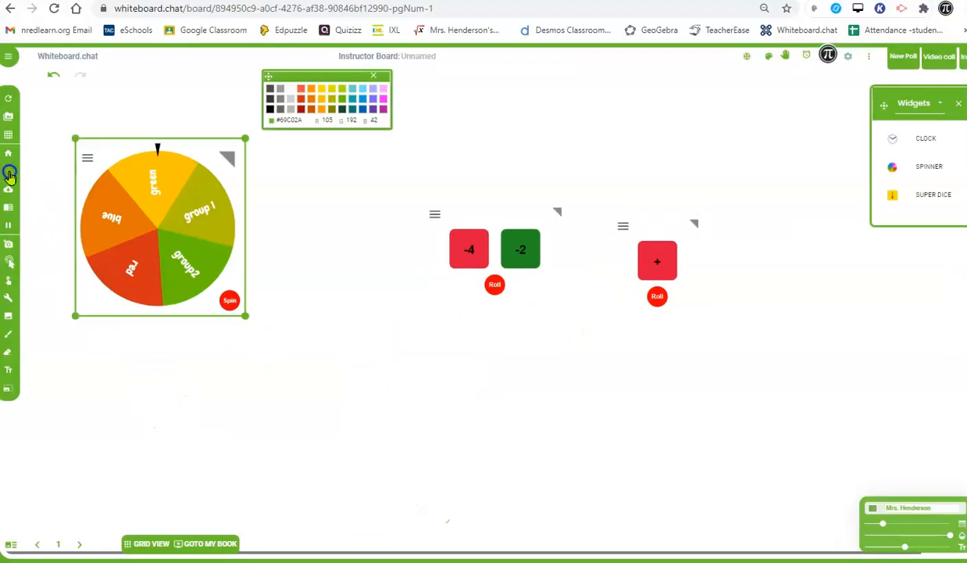
Step: Clear everything from the instructor board and add the Piano music instrument
{"action": "left_click", "coordinate": [8, 171]}
{"action": "left_click", "coordinate": [532, 318]}
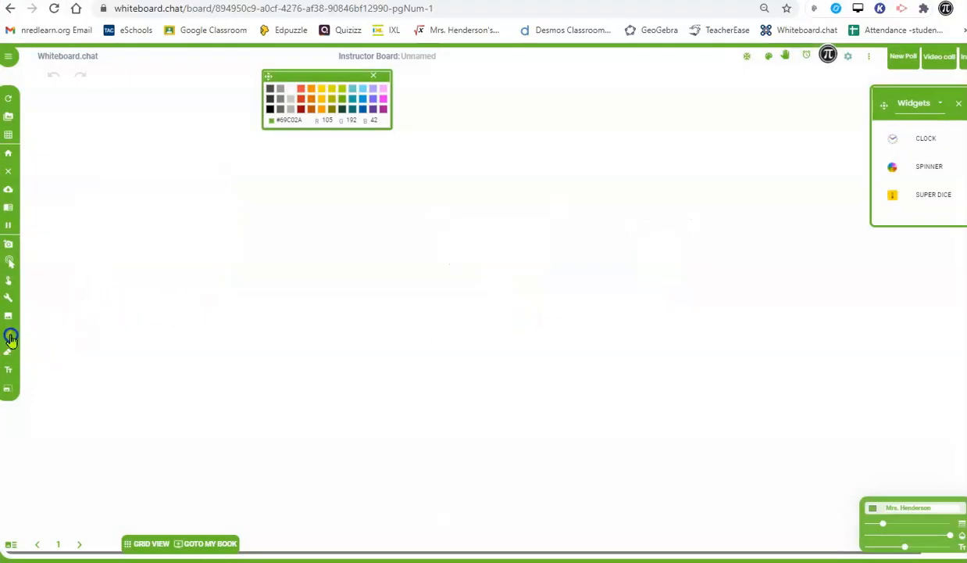
{"action": "left_click", "coordinate": [8, 298]}
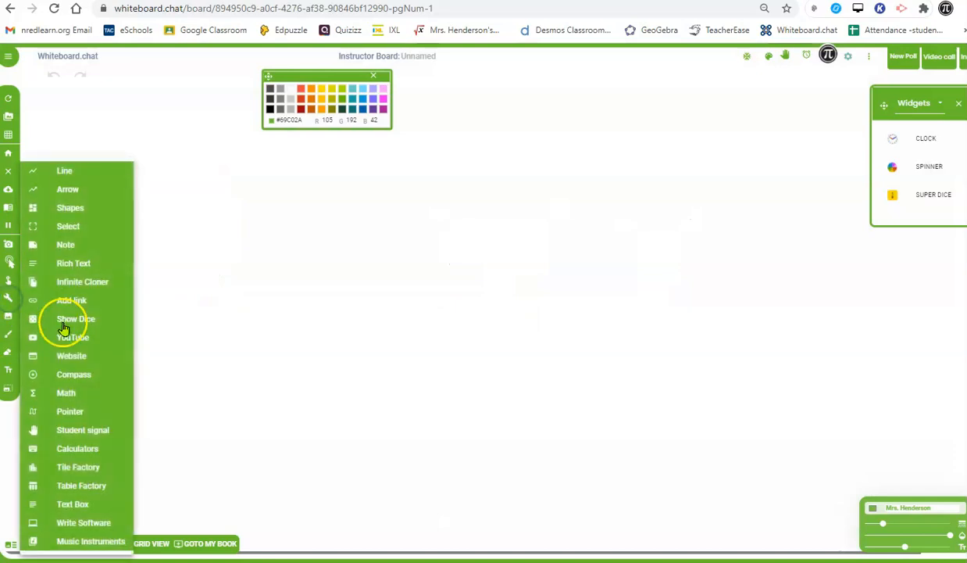
{"action": "left_click", "coordinate": [87, 542]}
{"action": "left_click", "coordinate": [178, 525]}
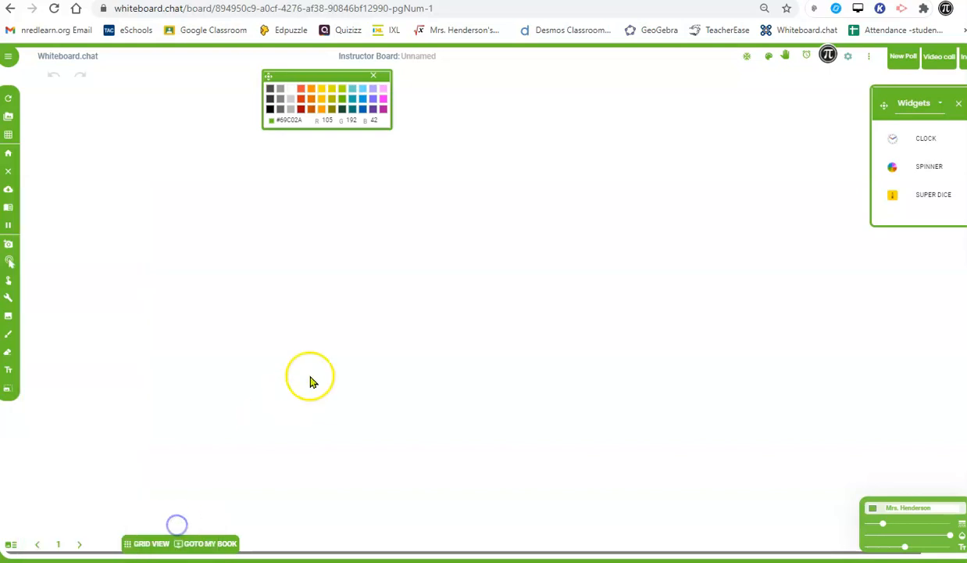
Step: Move the piano to the upper part of the board and play several of its white keys
{"action": "left_click_drag", "start_coordinate": [405, 230], "coordinate": [423, 187]}
{"action": "left_click", "coordinate": [411, 270]}
{"action": "left_click", "coordinate": [500, 279]}
{"action": "left_click", "coordinate": [579, 258]}
{"action": "left_click", "coordinate": [642, 257]}
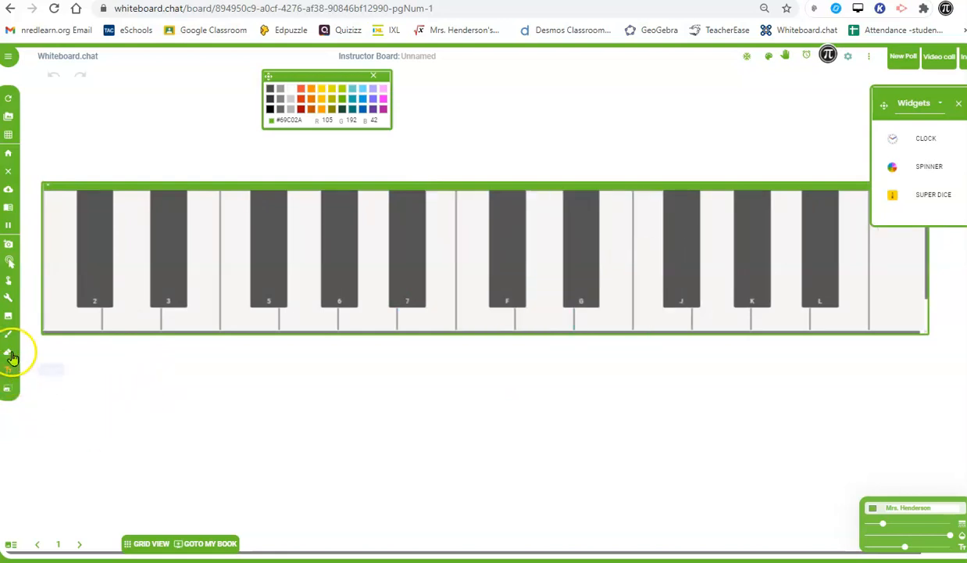
Step: Add the xylophone music instrument, place it centred below the piano, and play several of its bars
{"action": "left_click", "coordinate": [9, 295]}
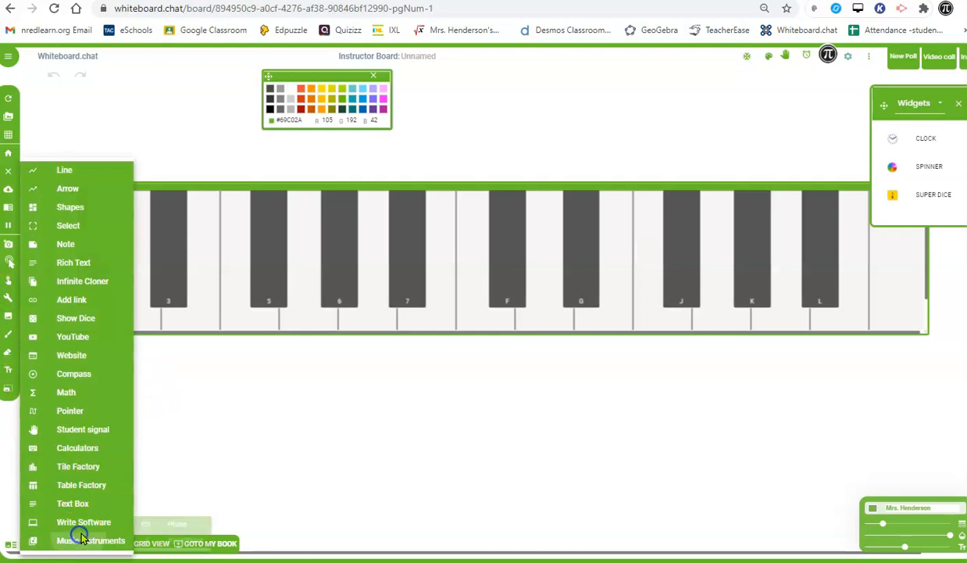
{"action": "left_click", "coordinate": [179, 540]}
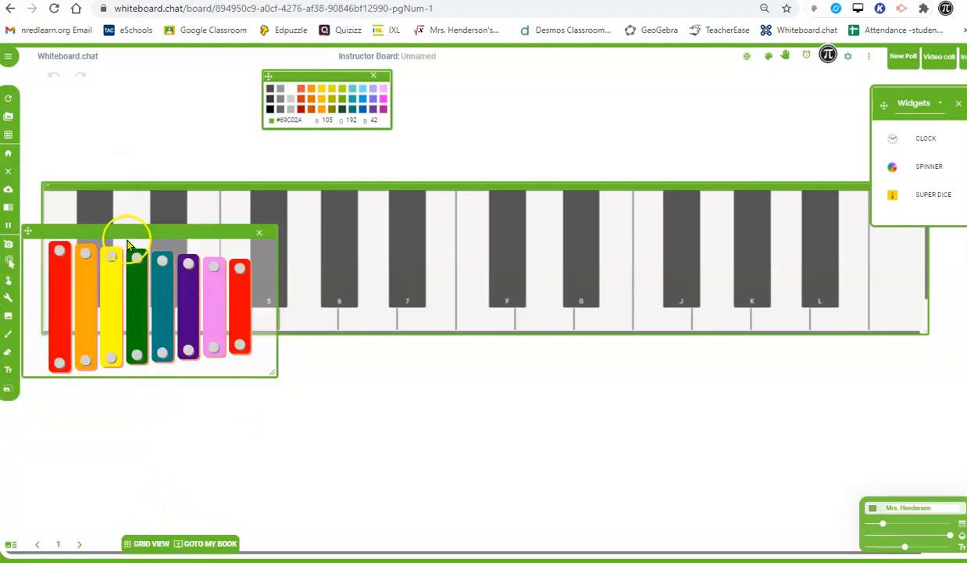
{"action": "left_click_drag", "start_coordinate": [136, 236], "coordinate": [460, 364]}
{"action": "left_click", "coordinate": [403, 445]}
{"action": "left_click", "coordinate": [485, 442]}
{"action": "left_click", "coordinate": [552, 426]}
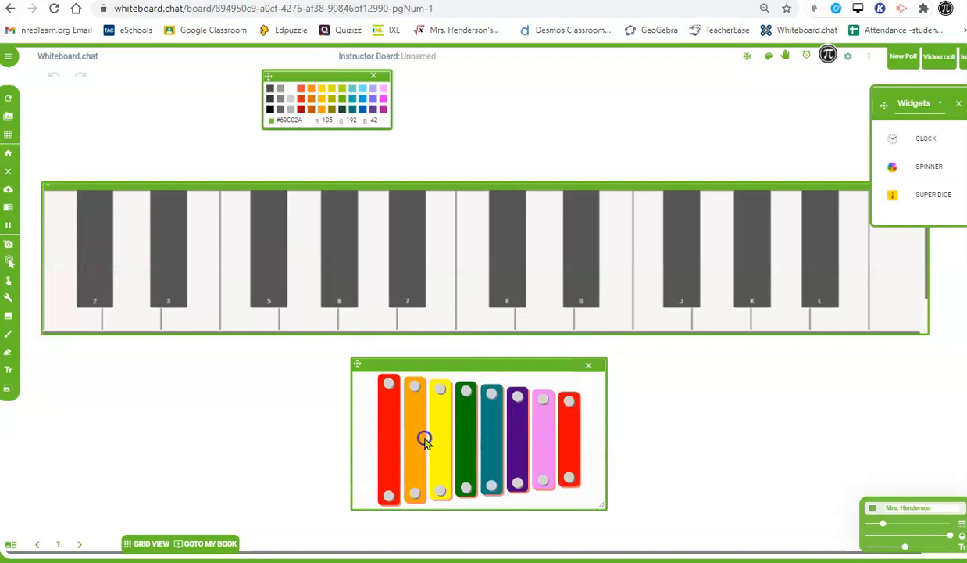